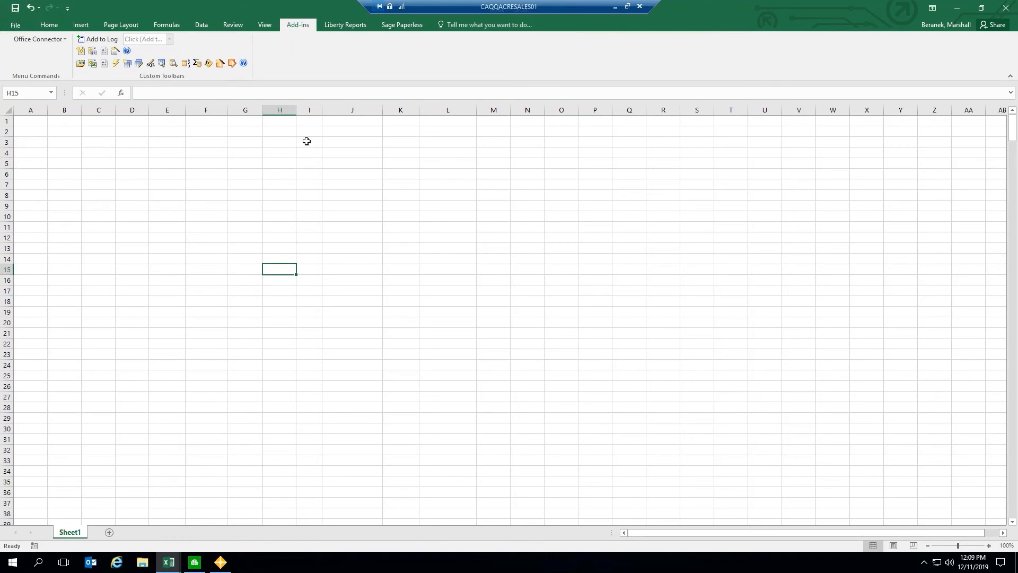
Switch to the Office Connector window and review its Welcome page and list of available reports
left_click(222, 565)
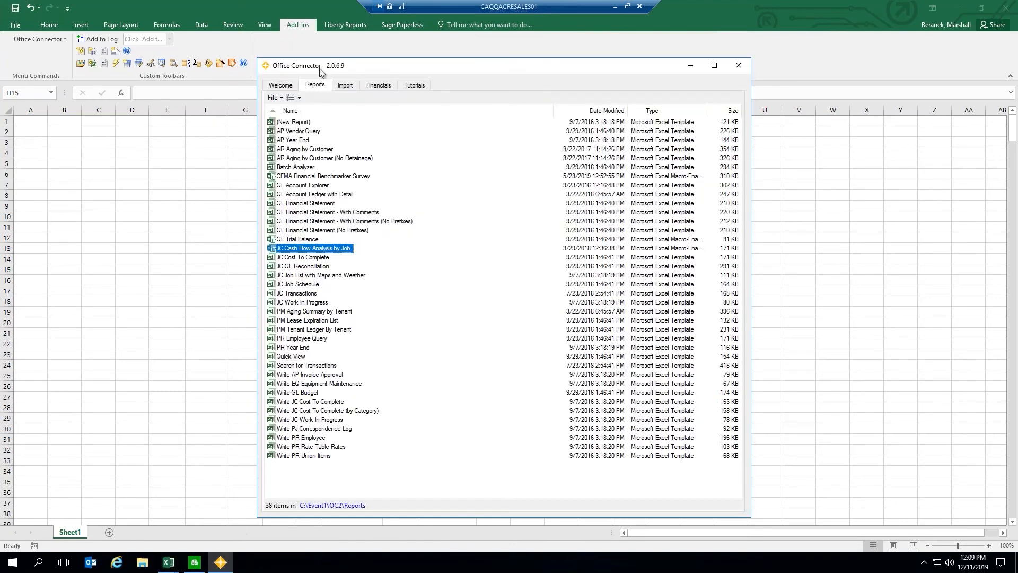
left_click(282, 86)
left_click_drag(350, 66, 305, 51)
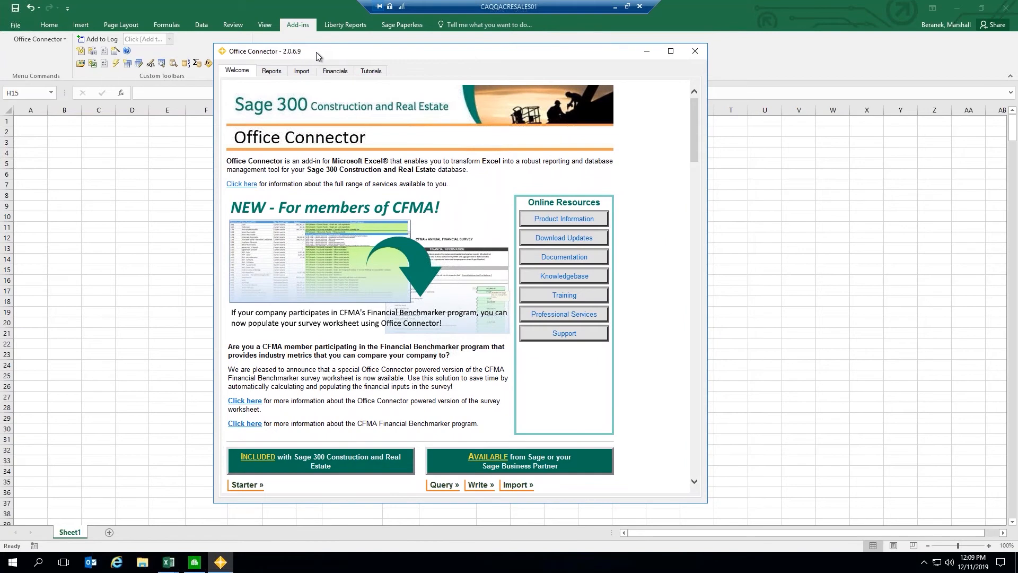
left_click_drag(295, 55, 297, 51)
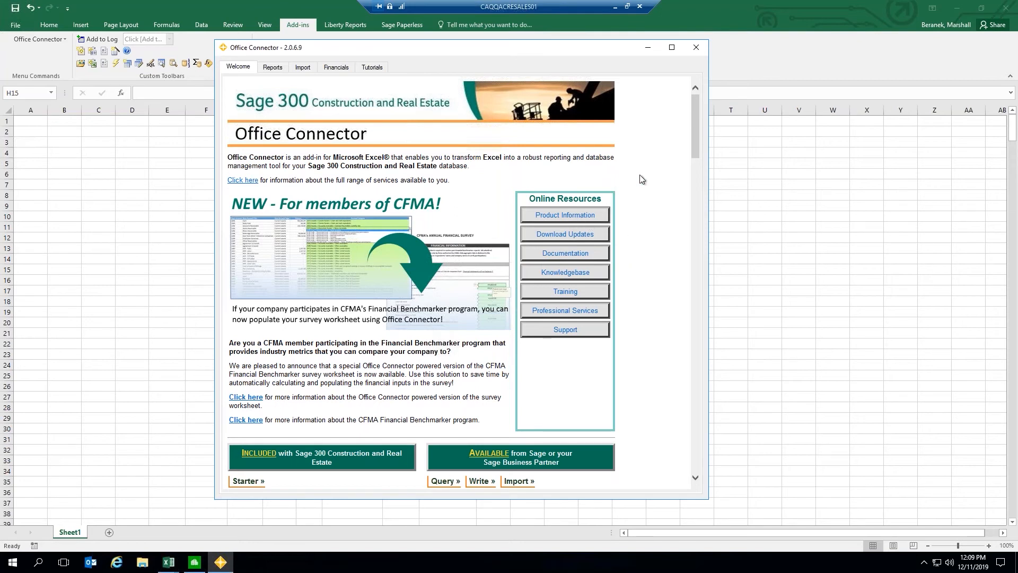
left_click_drag(693, 123, 692, 157)
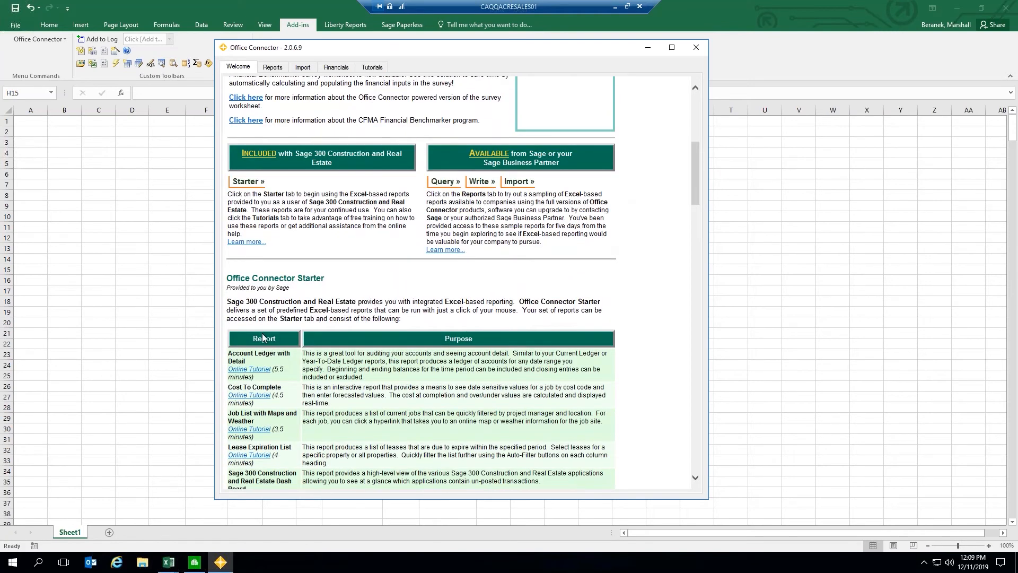
left_click_drag(695, 182, 698, 128)
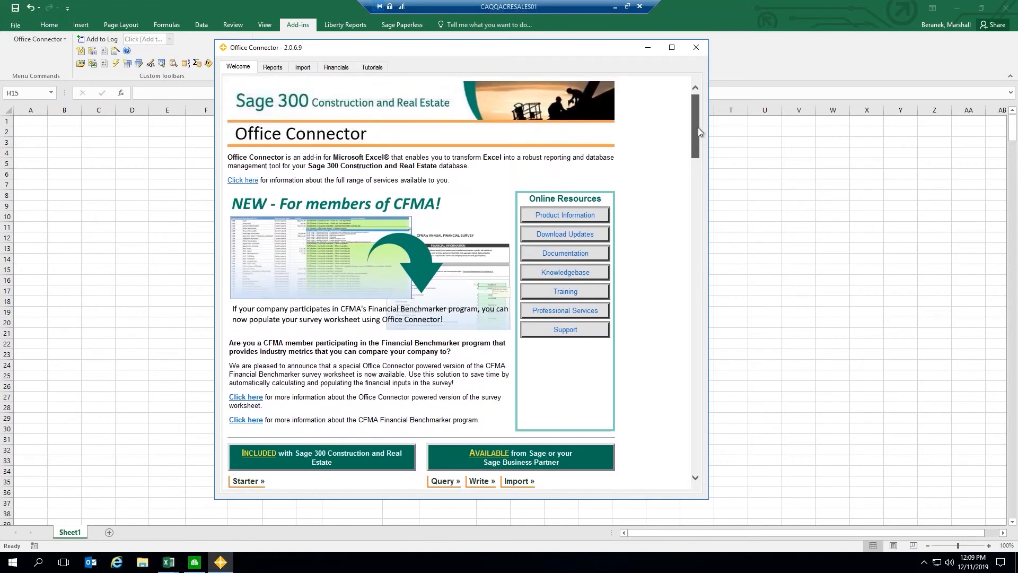
left_click(272, 67)
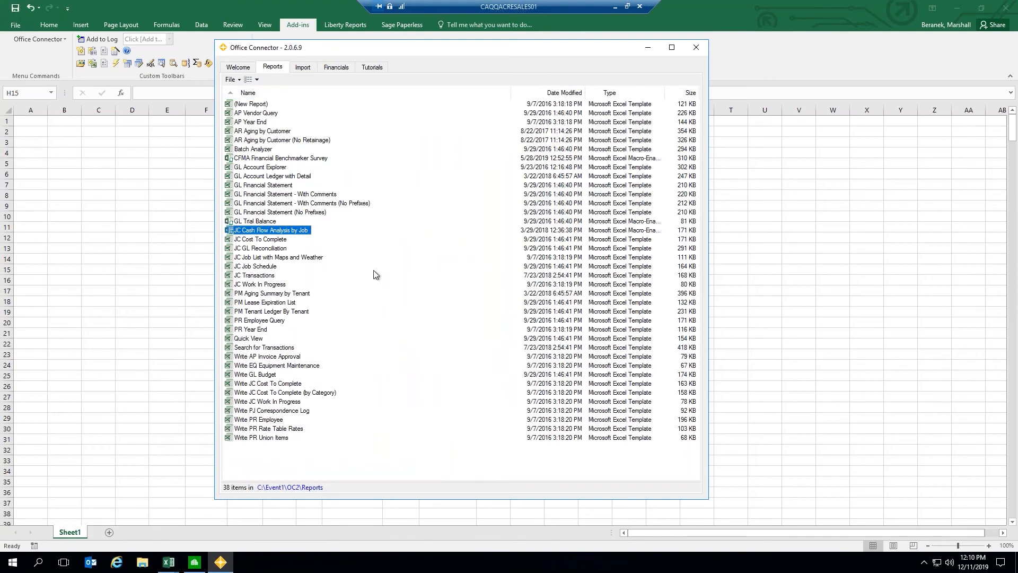
left_click(648, 47)
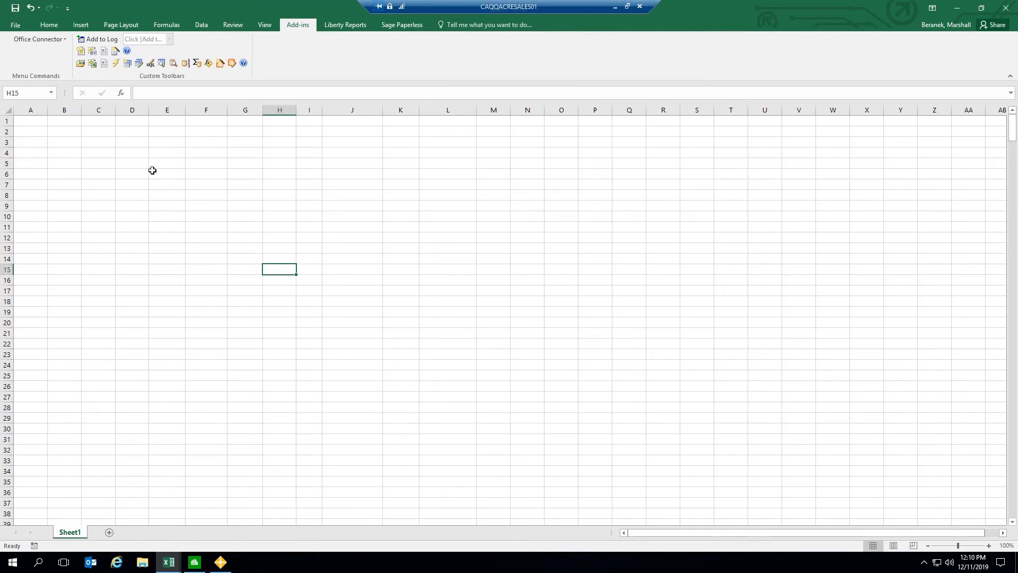
Start a Sage 300 data query at cell C4 using the AP Invoice table from MASTER.APM
left_click(110, 152)
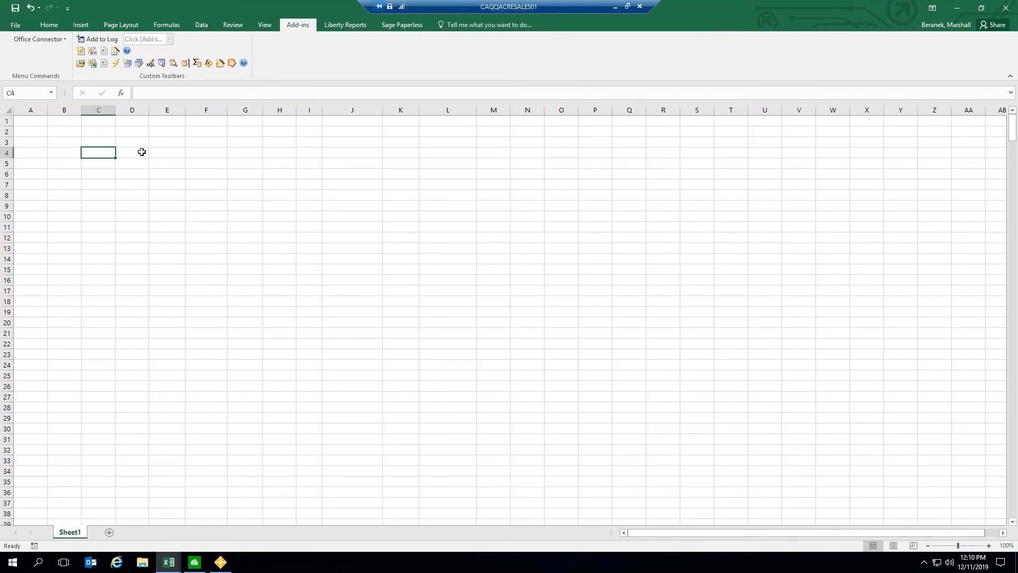
left_click(128, 64)
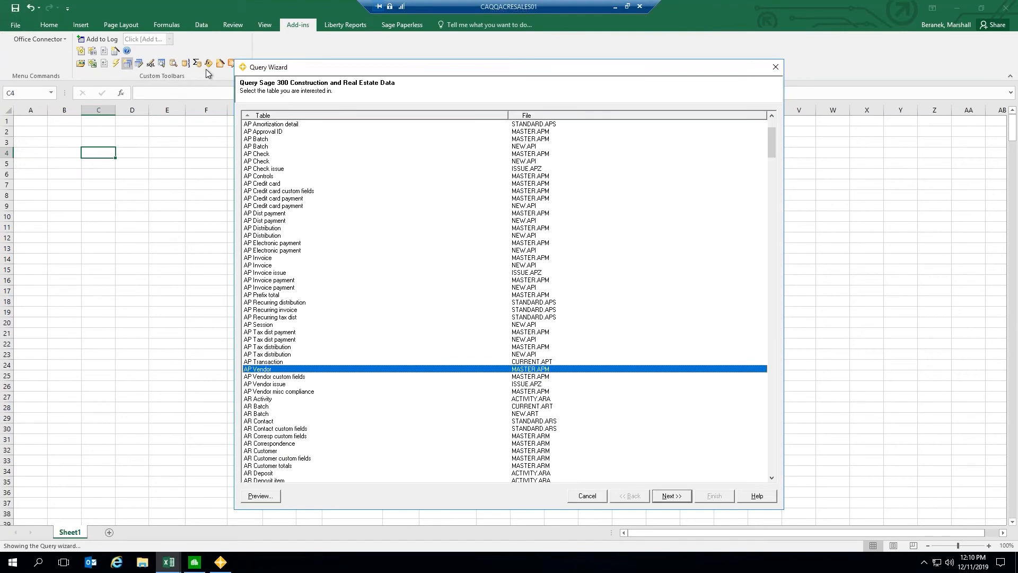
left_click_drag(295, 69, 286, 59)
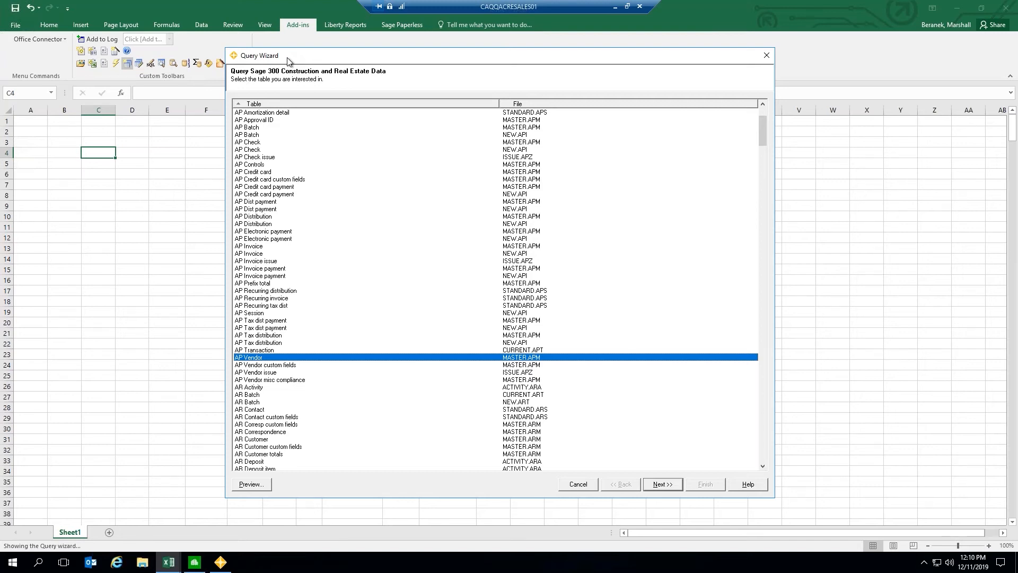
key("Down")
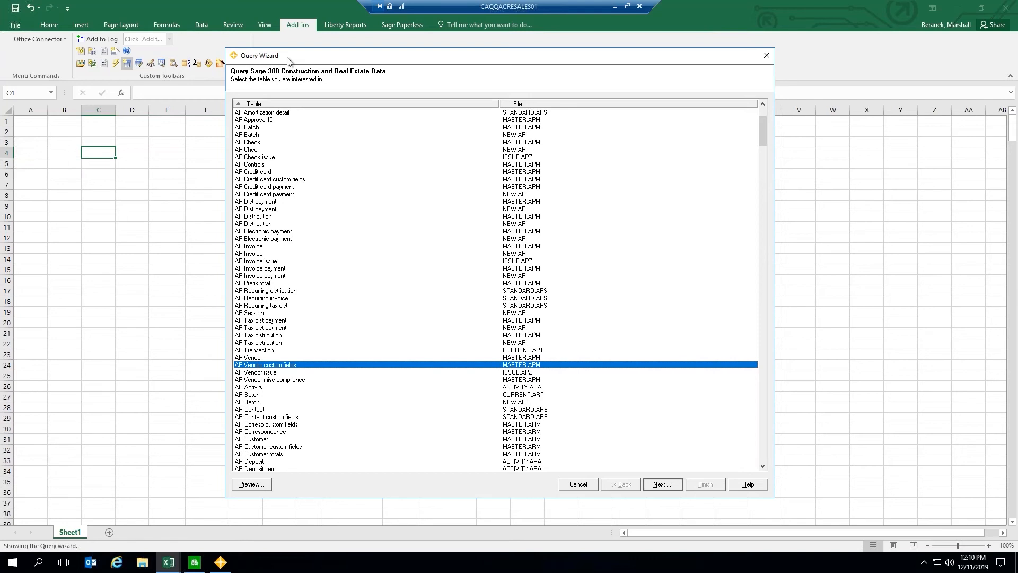
type("p i")
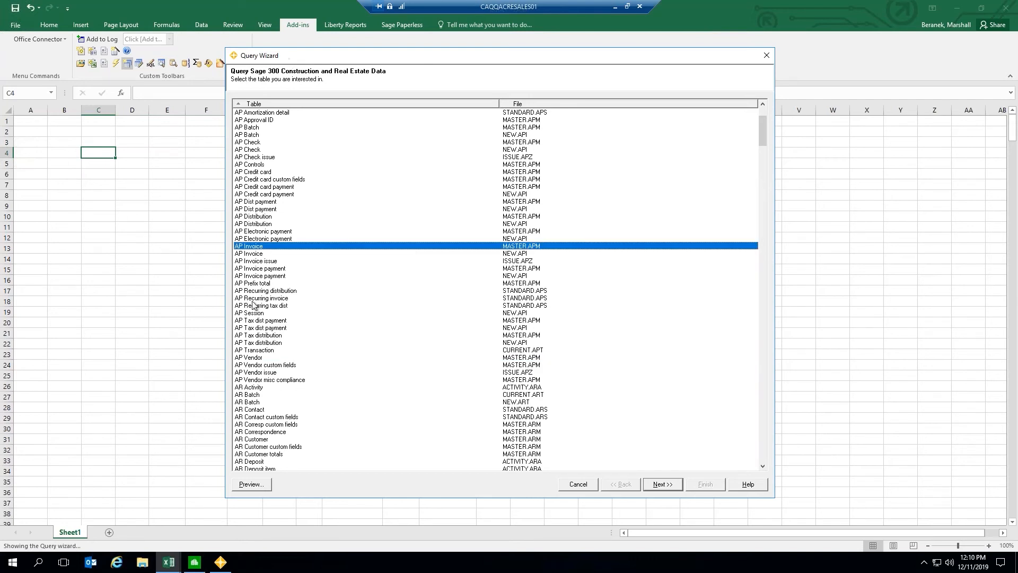
left_click(663, 484)
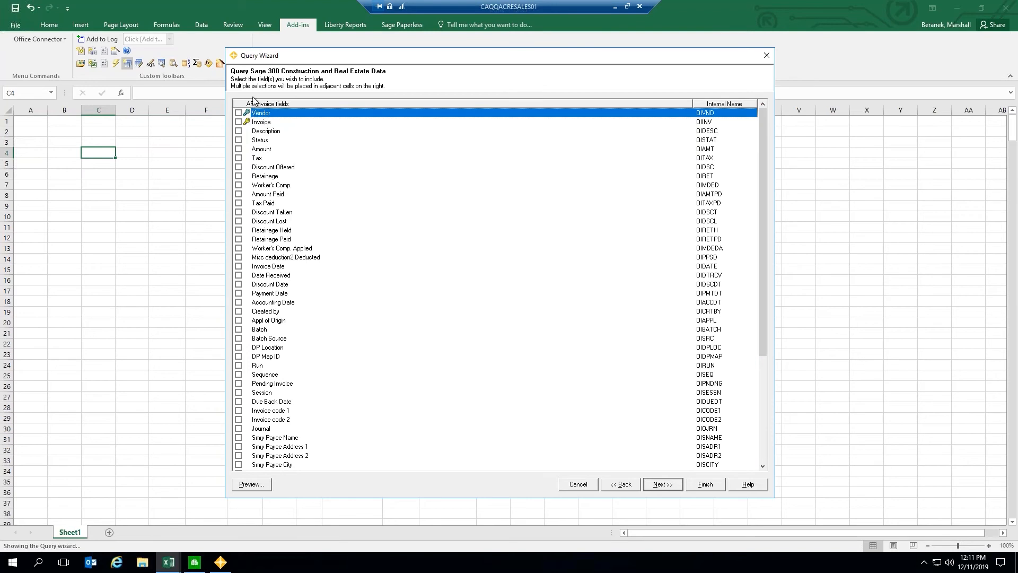
Include all consecutive AP Invoice fields from Vendor through Discount Lost in the query
double_click(265, 114)
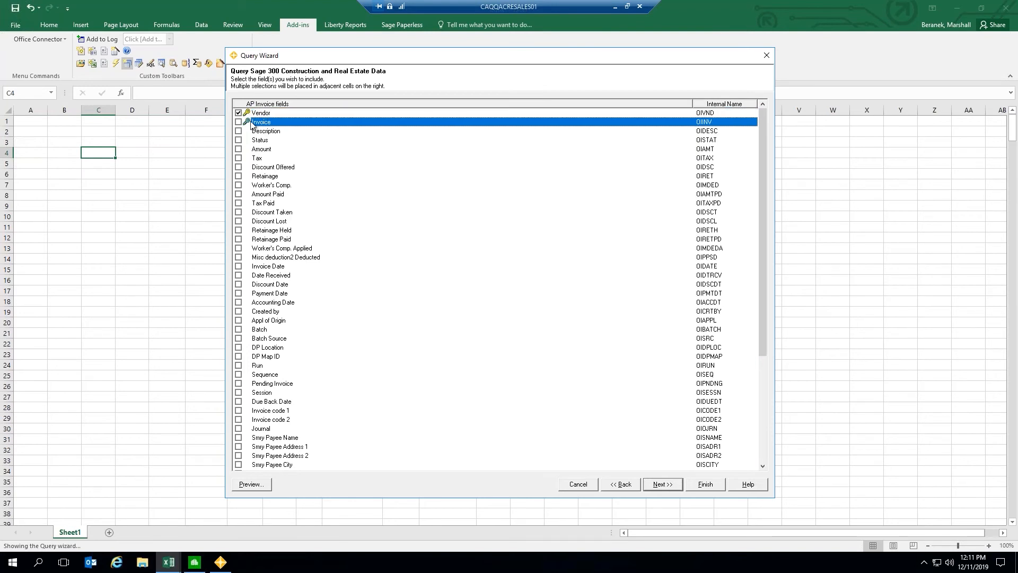
double_click(265, 123)
double_click(267, 133)
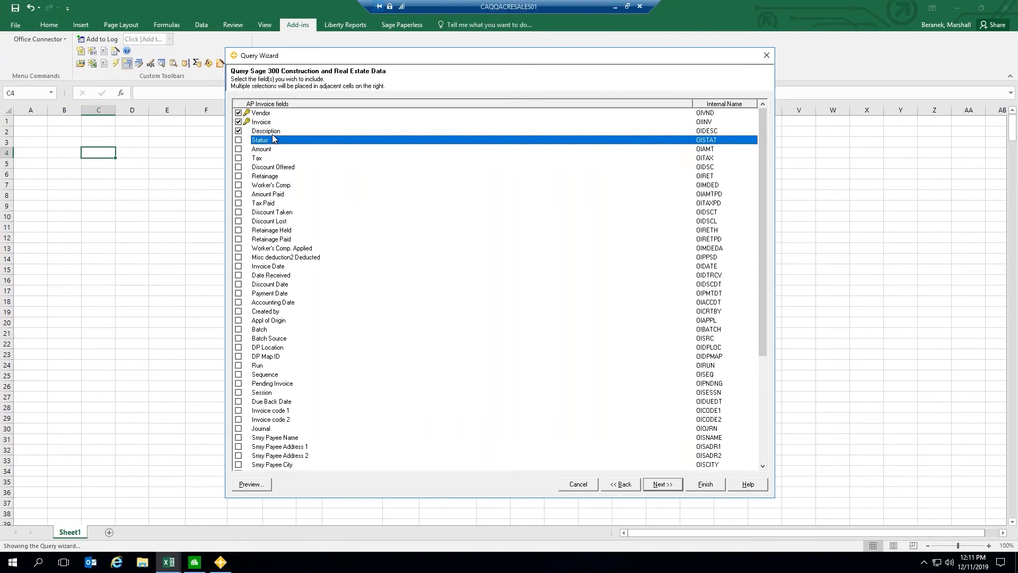
double_click(268, 141)
double_click(267, 151)
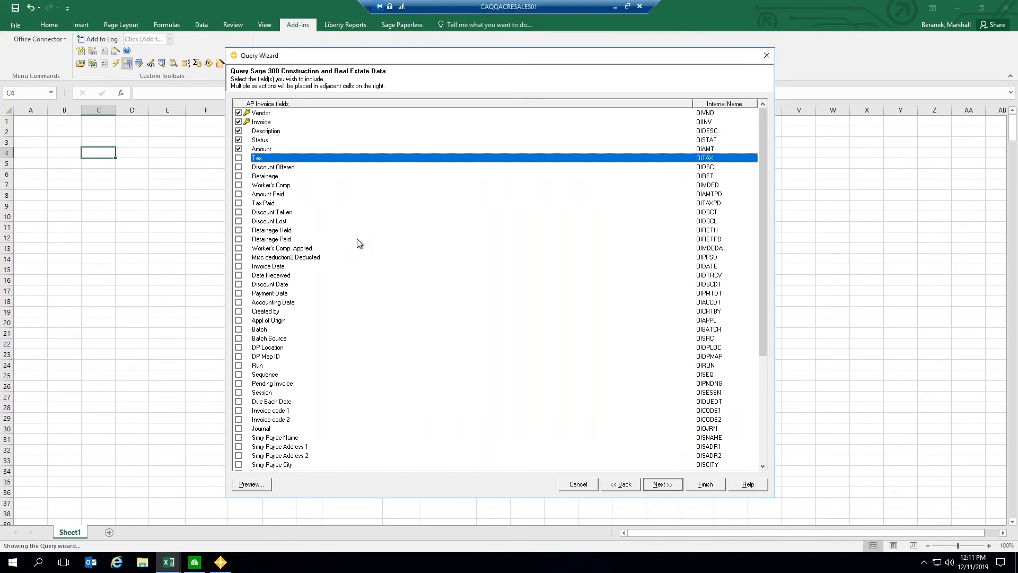
key("space")
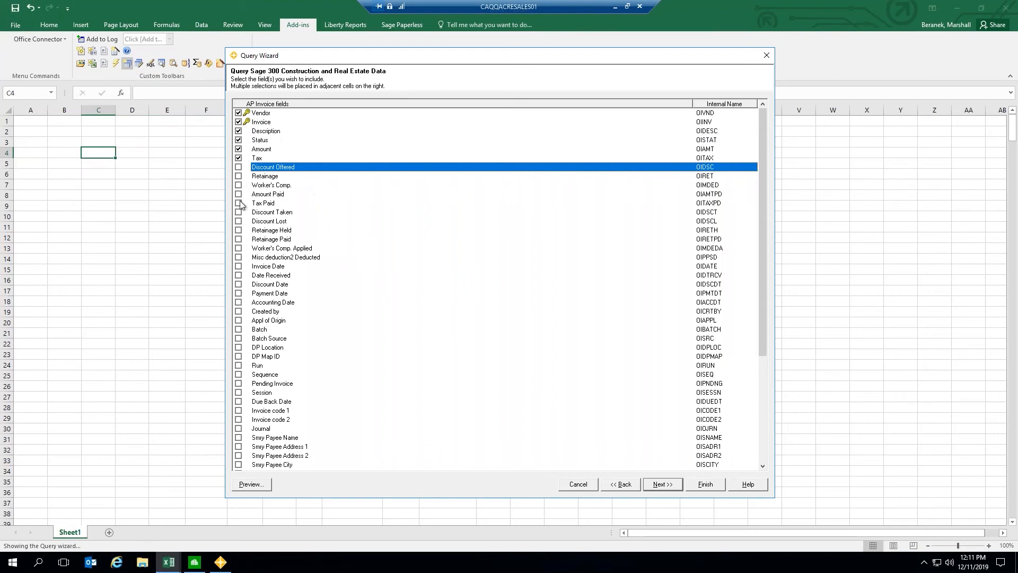
key("space")
key("space")
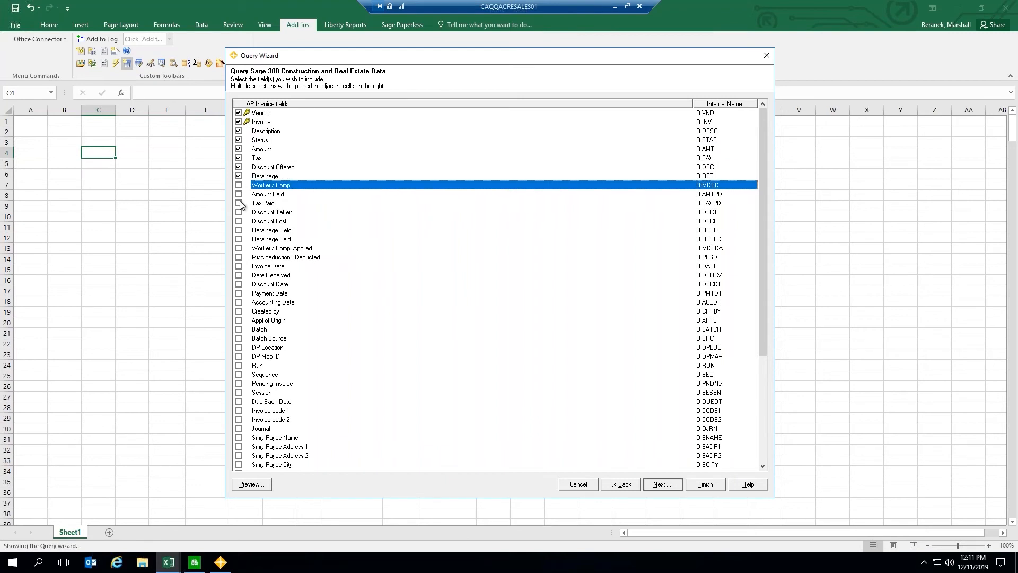
key("space")
key("space")
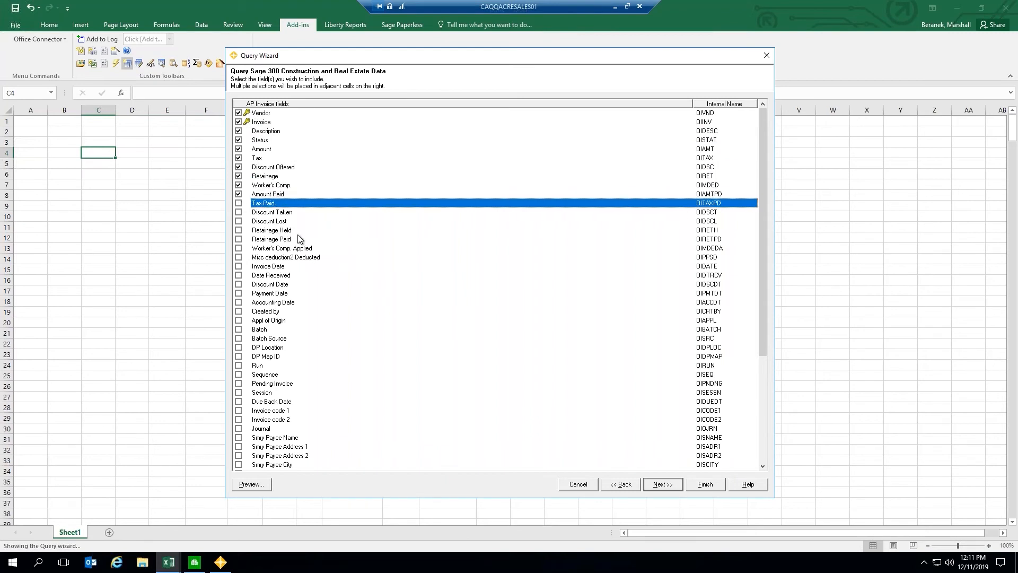
key("space")
key("space")
key("space")
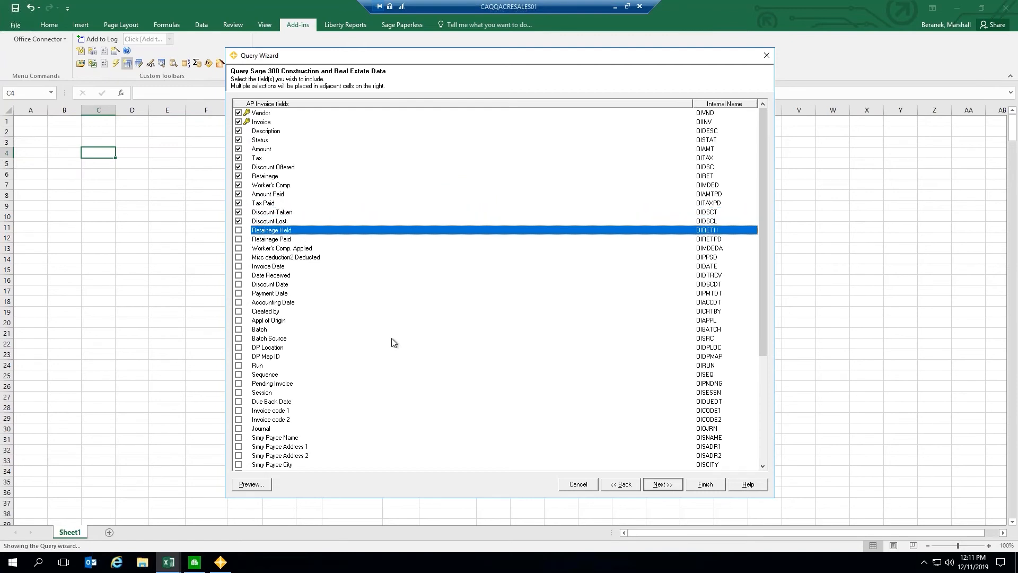
left_click(658, 486)
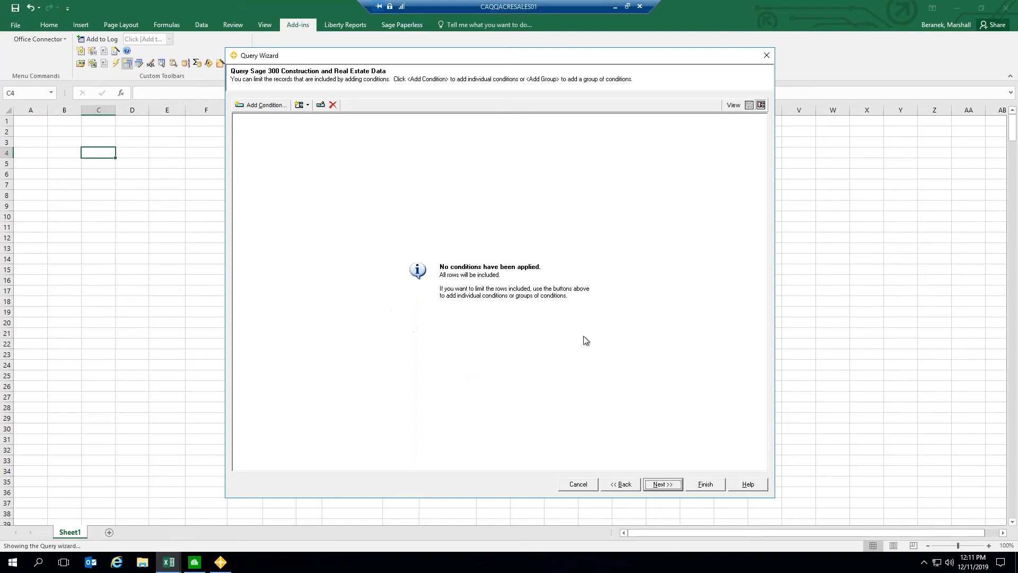
Leave the query without conditions and insert it as the refreshable table qryAPInvoice with field names
left_click(663, 485)
left_click(450, 233)
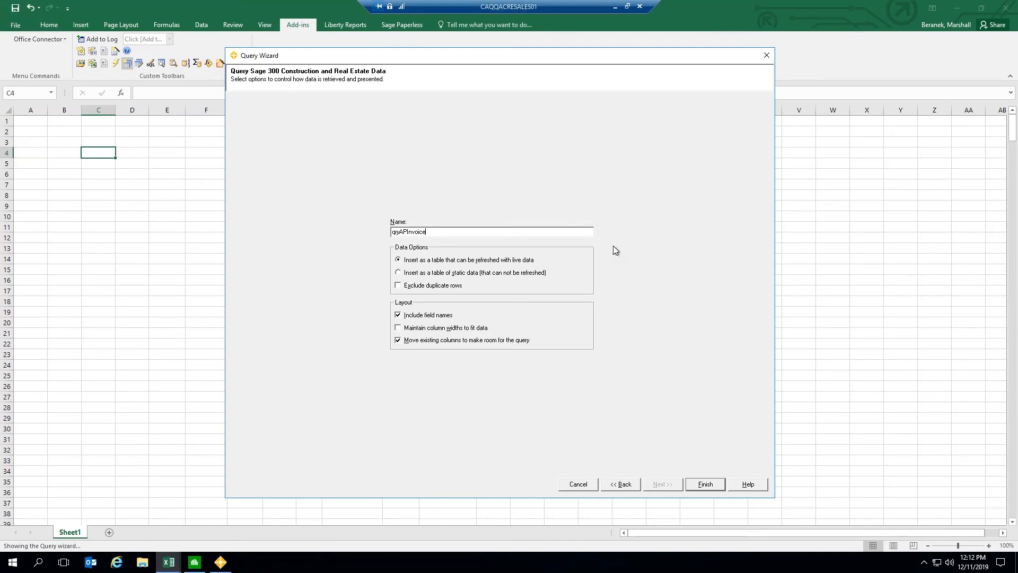
left_click(704, 484)
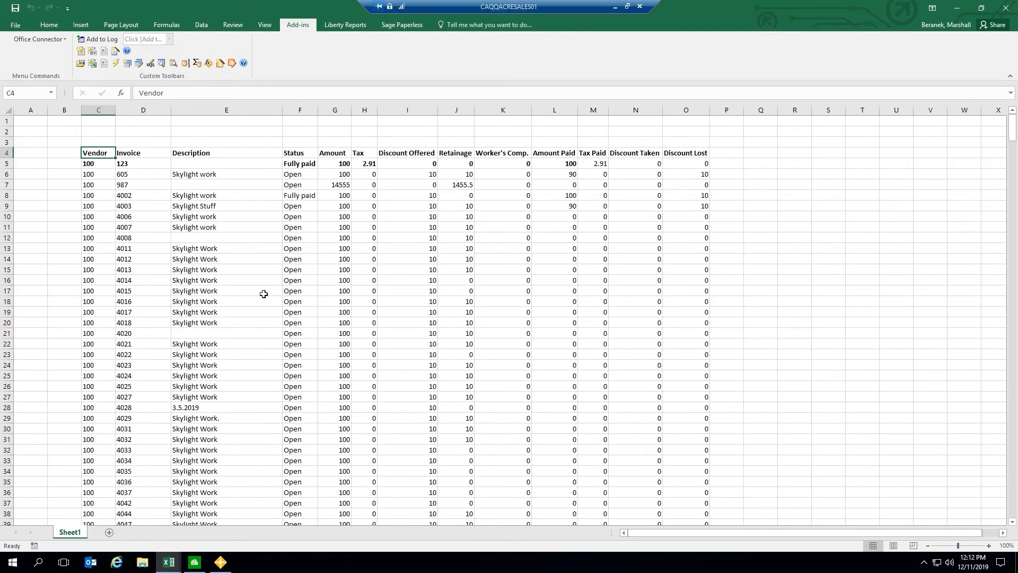
Examine the inserted AP invoice rows down to the last record and back up to the header row
scroll(175, 262, "down", 2)
scroll(171, 262, "down", 14)
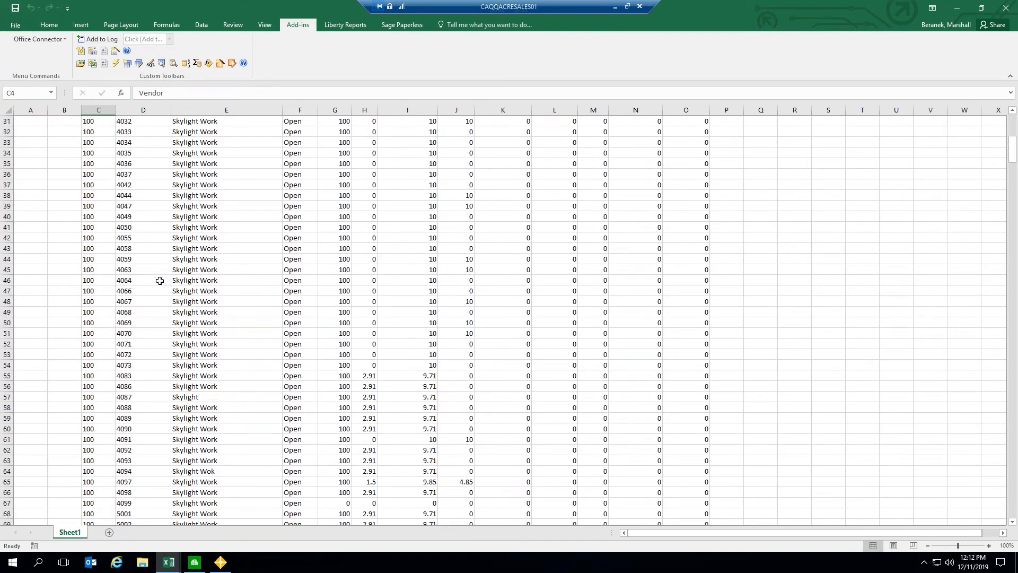
scroll(172, 286, "down", 16)
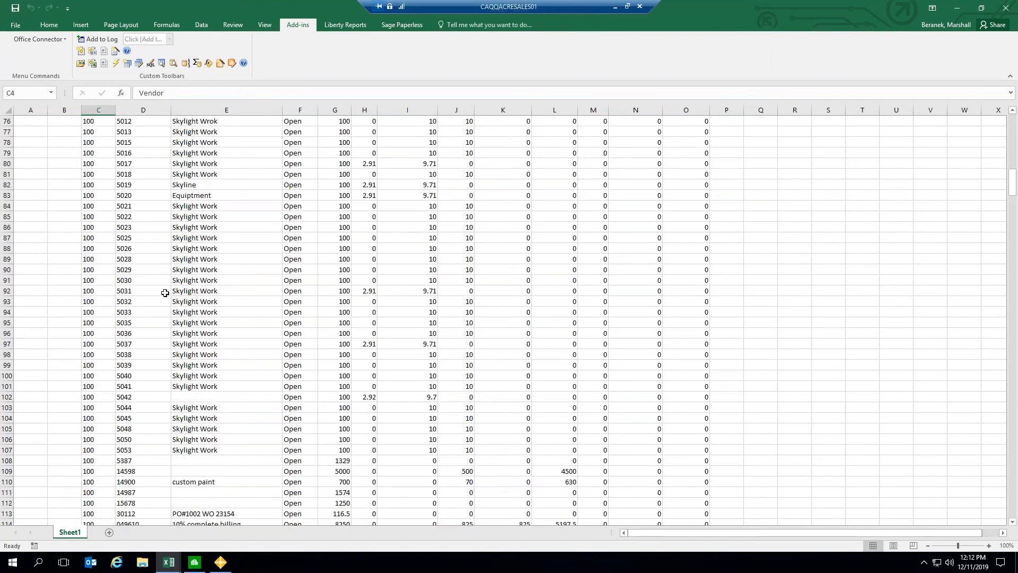
scroll(165, 291, "down", 9)
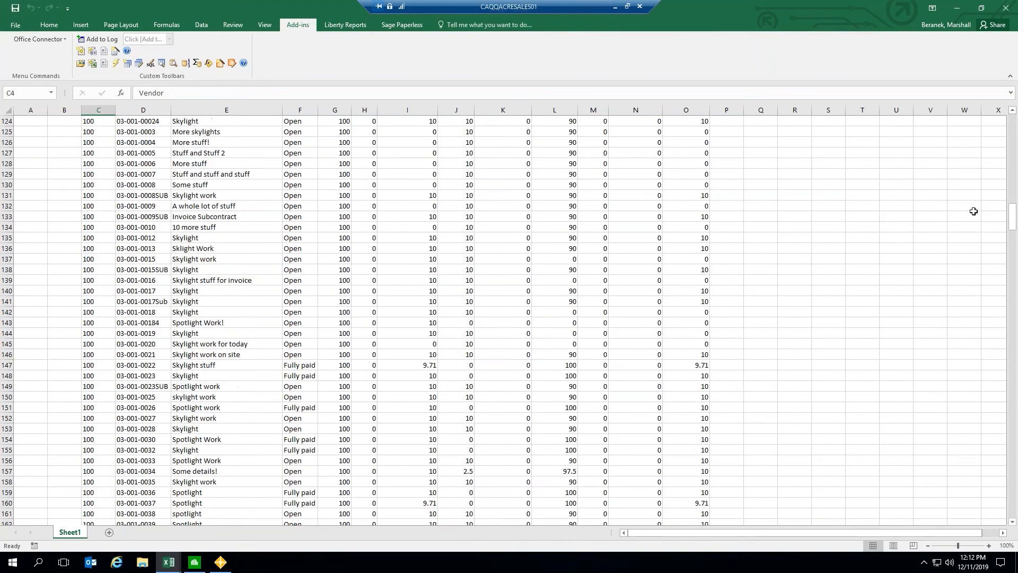
left_click(1012, 228)
left_click_drag(1013, 231, 1015, 520)
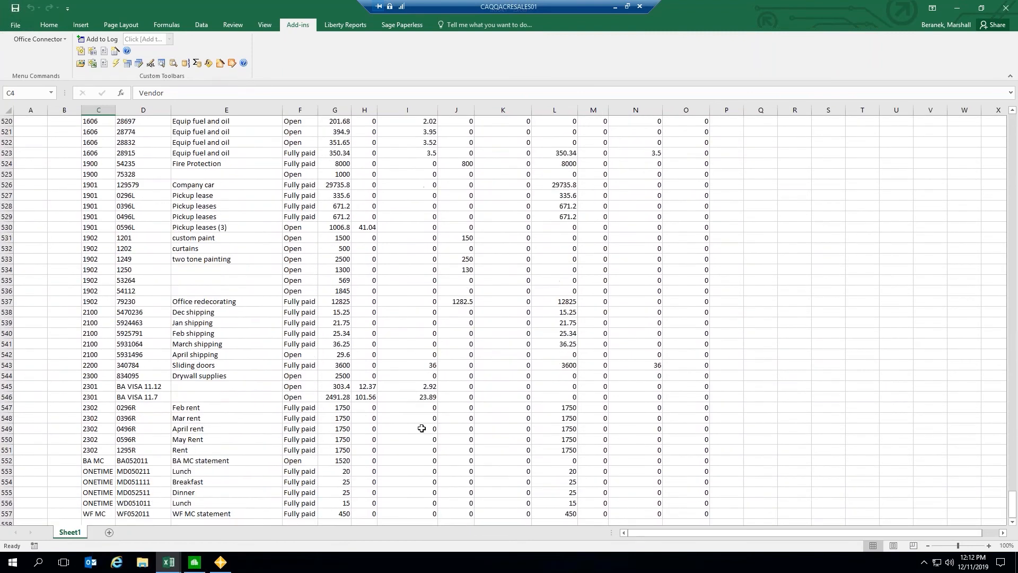
left_click_drag(1012, 504, 997, 123)
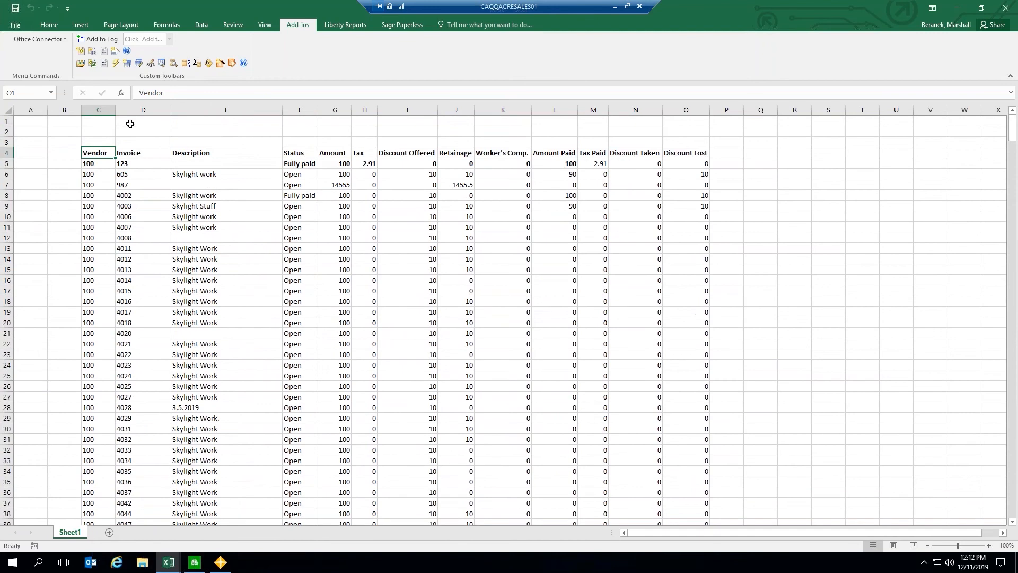
left_click(98, 130)
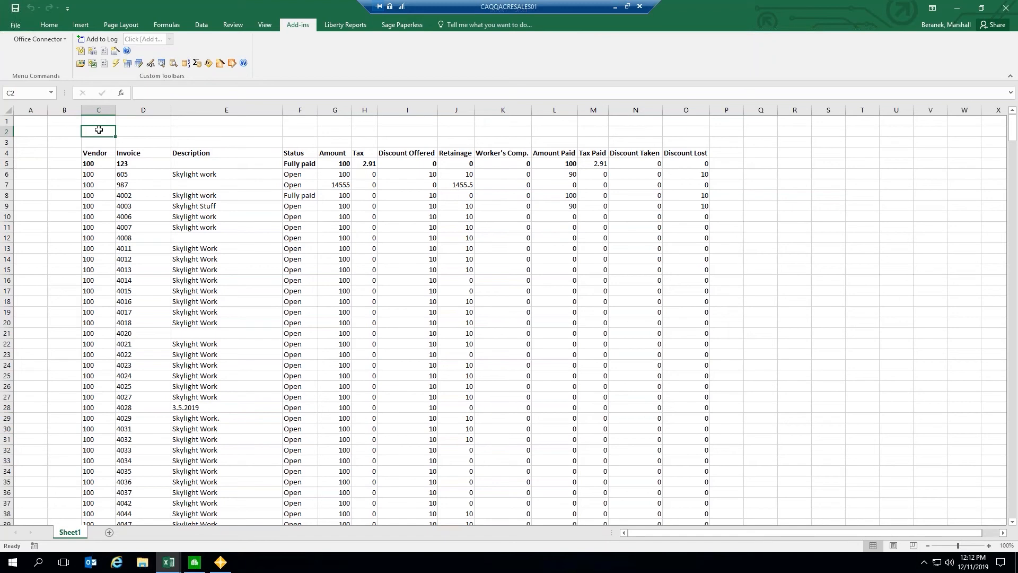
left_click(90, 155)
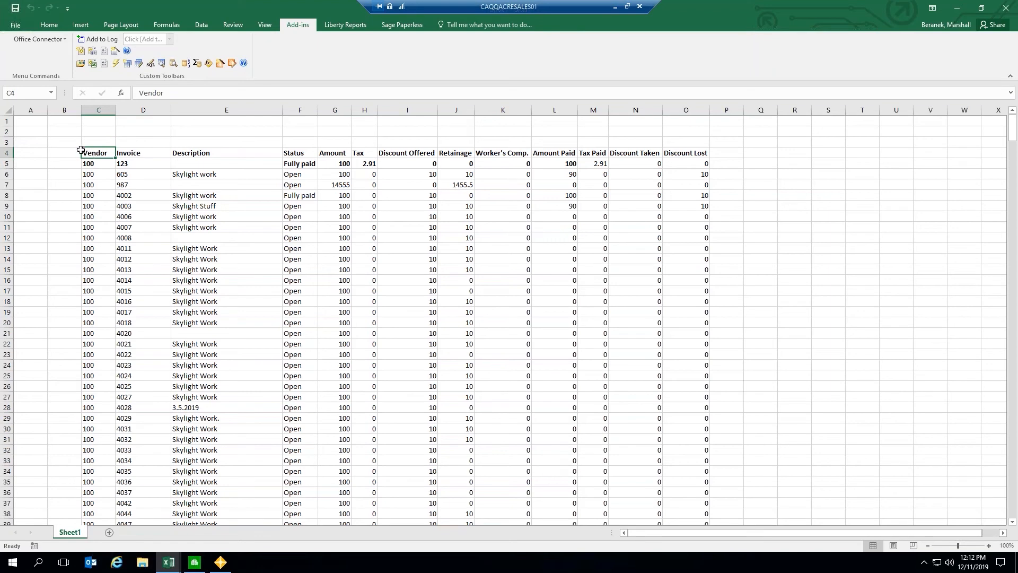
Enter the label Vendor in cell A2 and the value 100 in cell B2
left_click(27, 131)
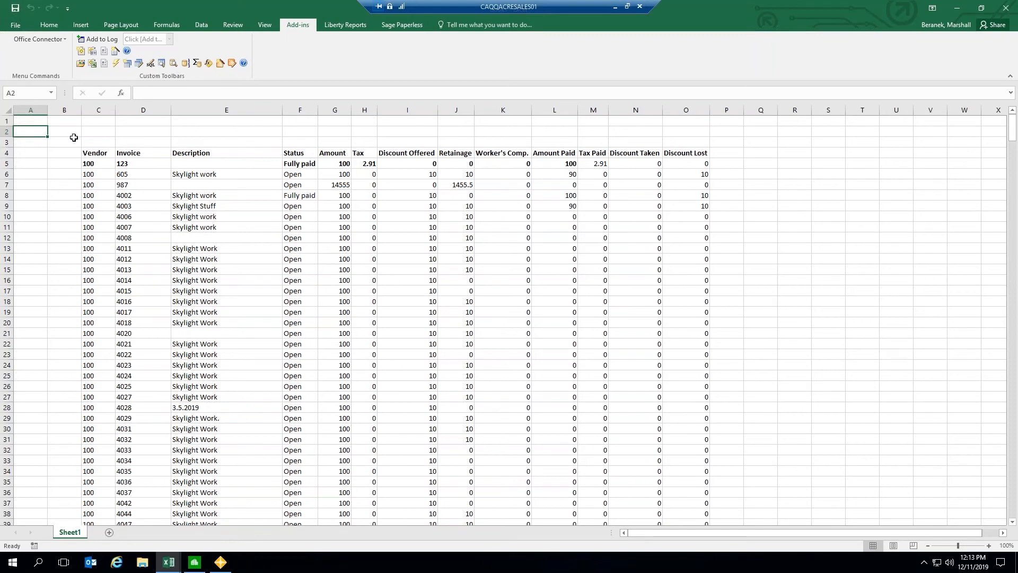
type("Vendor")
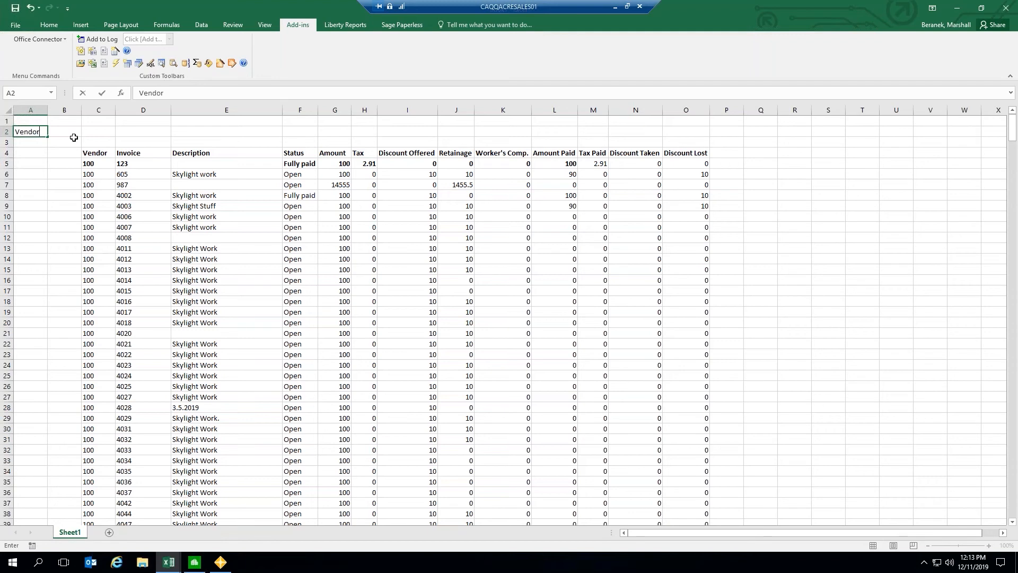
key("Tab")
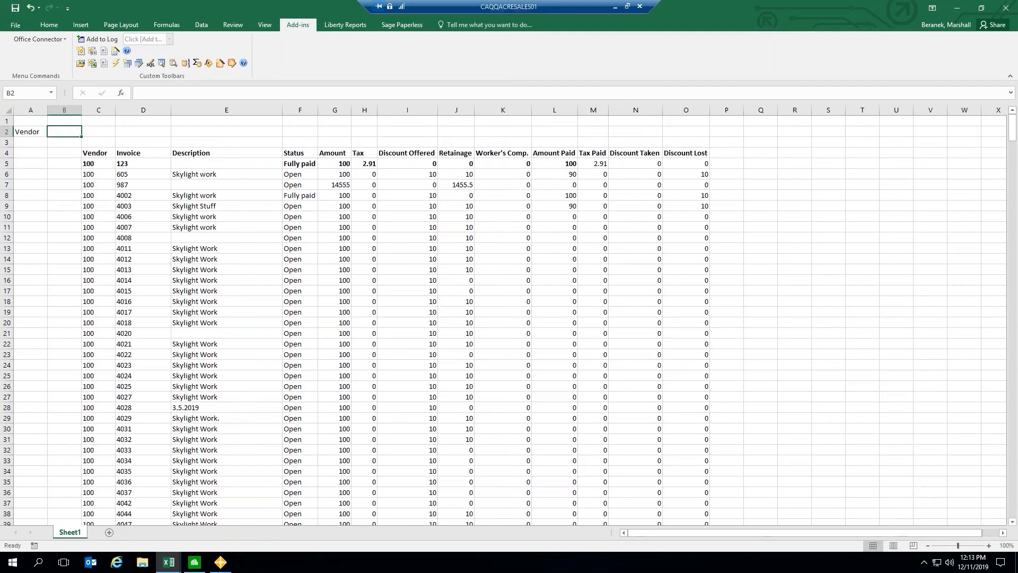
type("100")
left_click(144, 135)
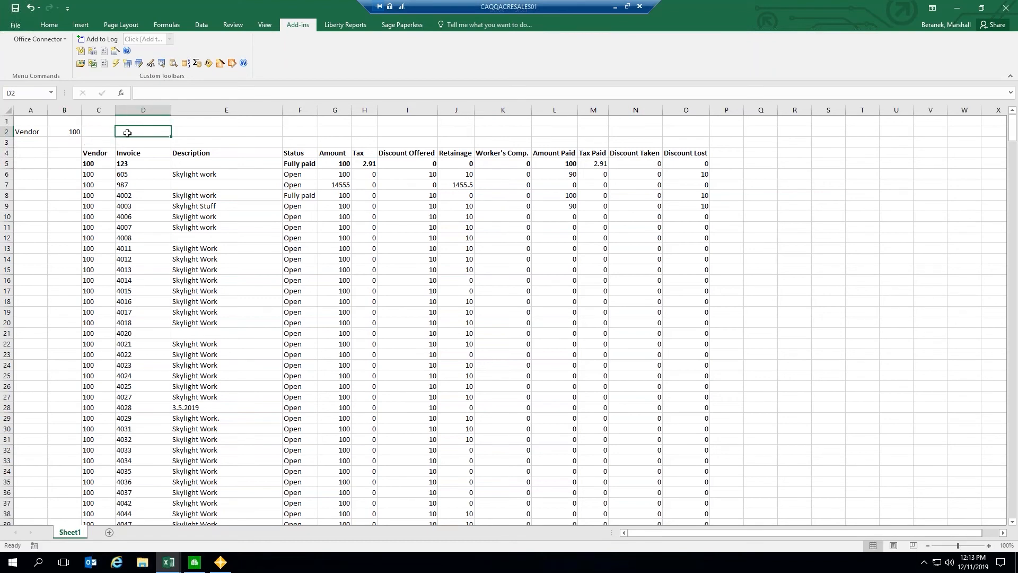
Select the query's named range qryAPInvoice
left_click(50, 93)
left_click(18, 106)
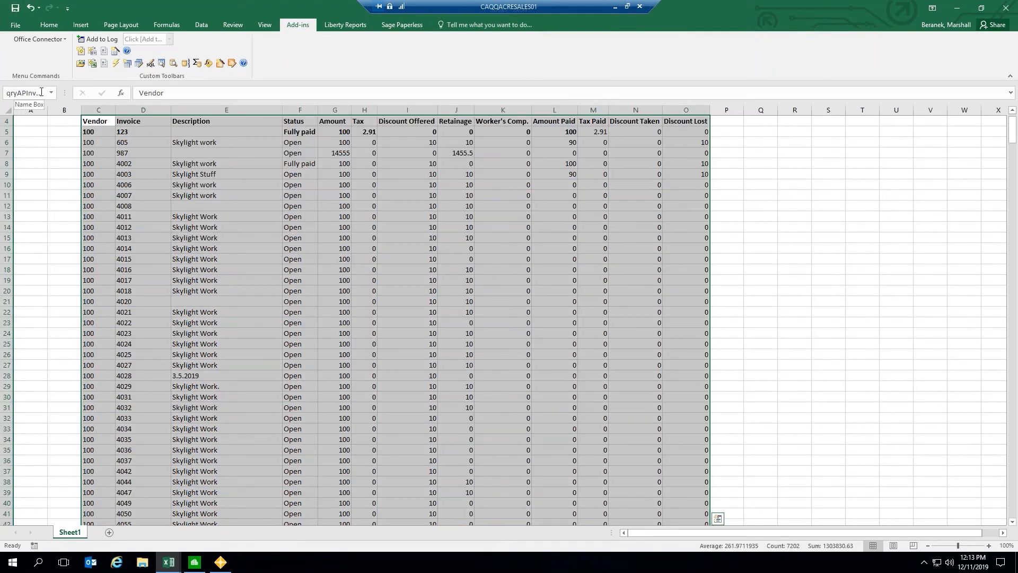
Open the selected qryAPInvoice query for editing and proceed to its conditions, keeping the AP Invoice table and chosen fields
left_click(127, 63)
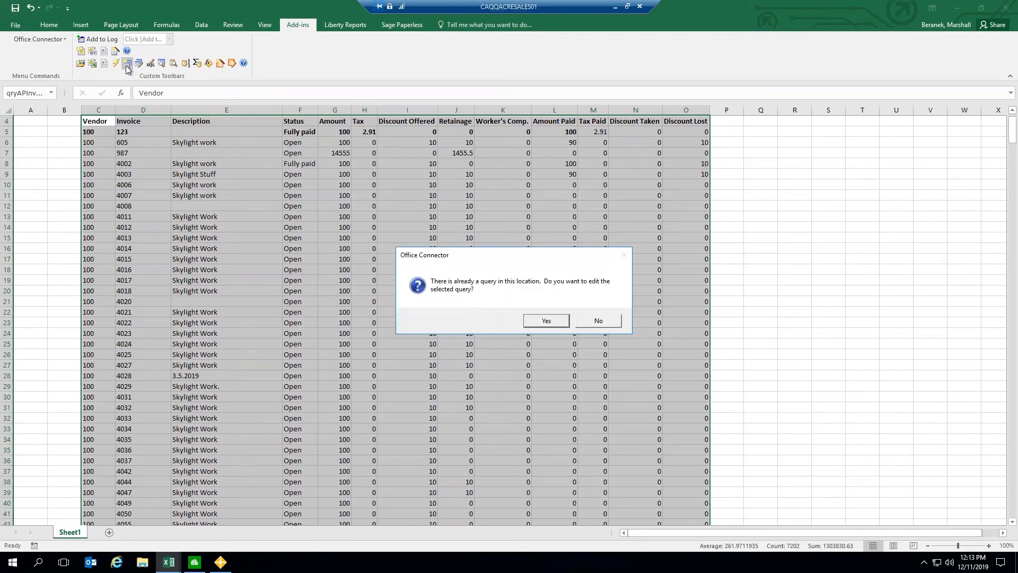
left_click(546, 321)
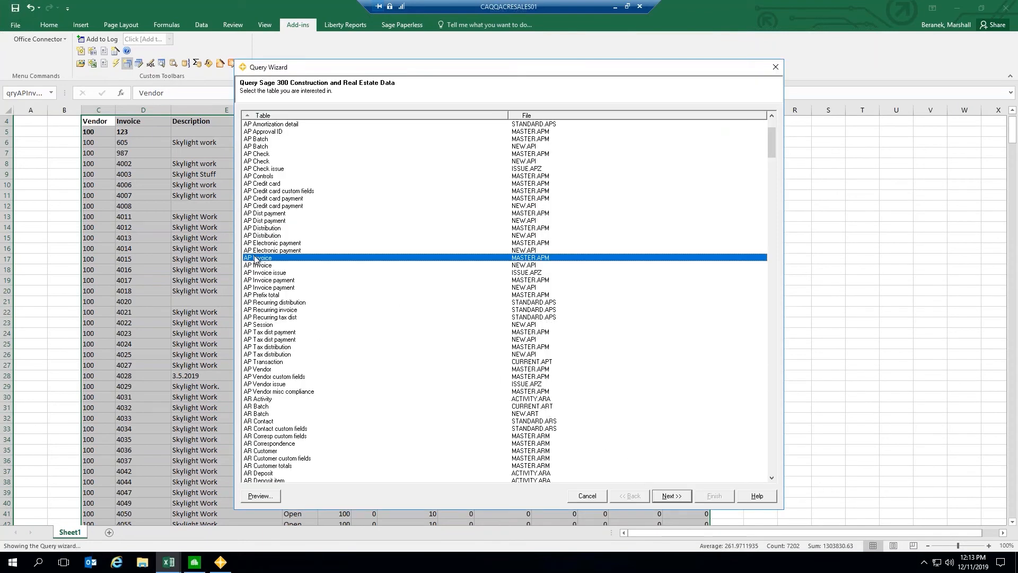
left_click(675, 496)
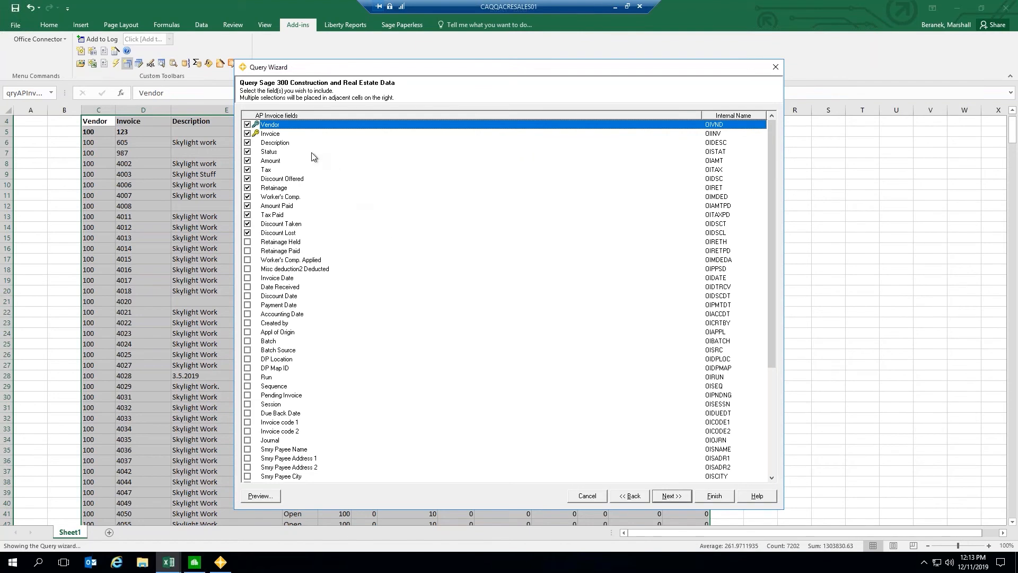
left_click(682, 498)
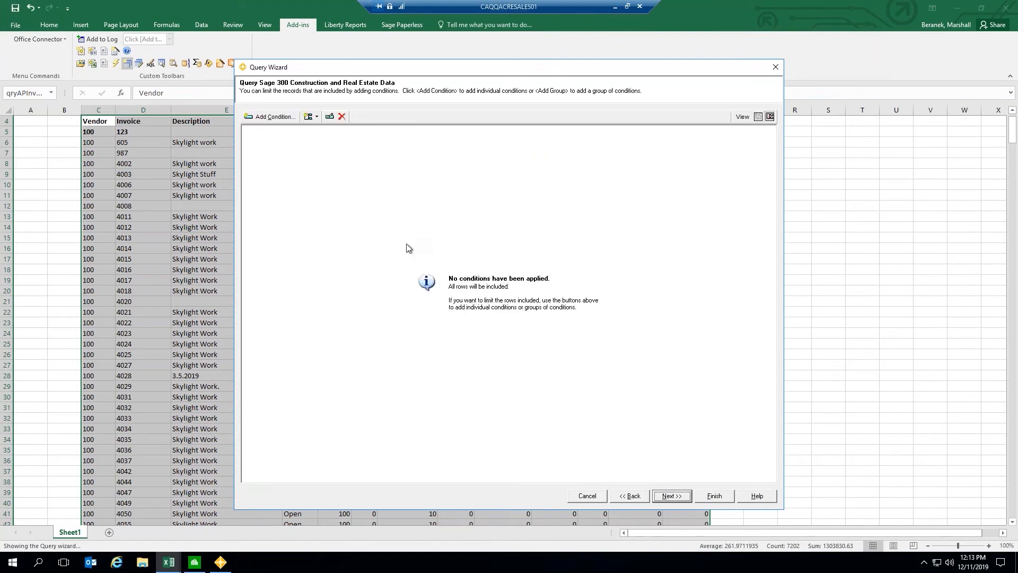
Add the condition that Vendor equals the parameter $B$2 and finish the query
left_click(269, 117)
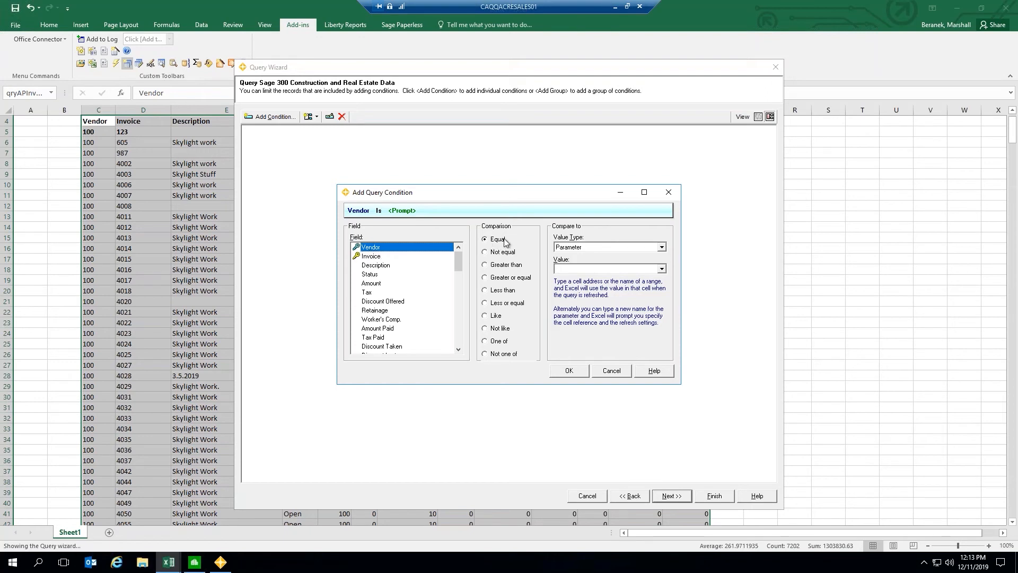
left_click(588, 247)
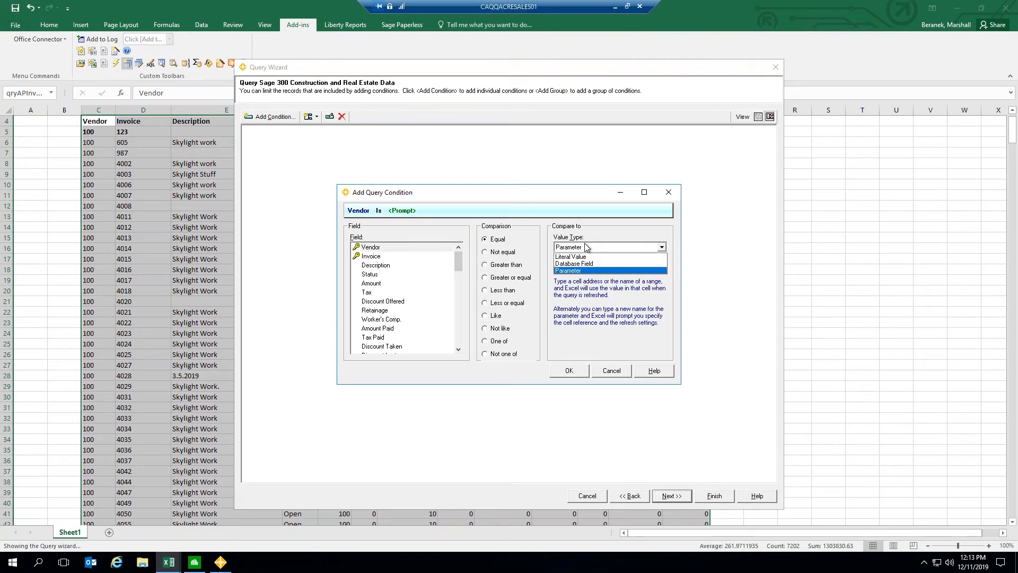
left_click(584, 272)
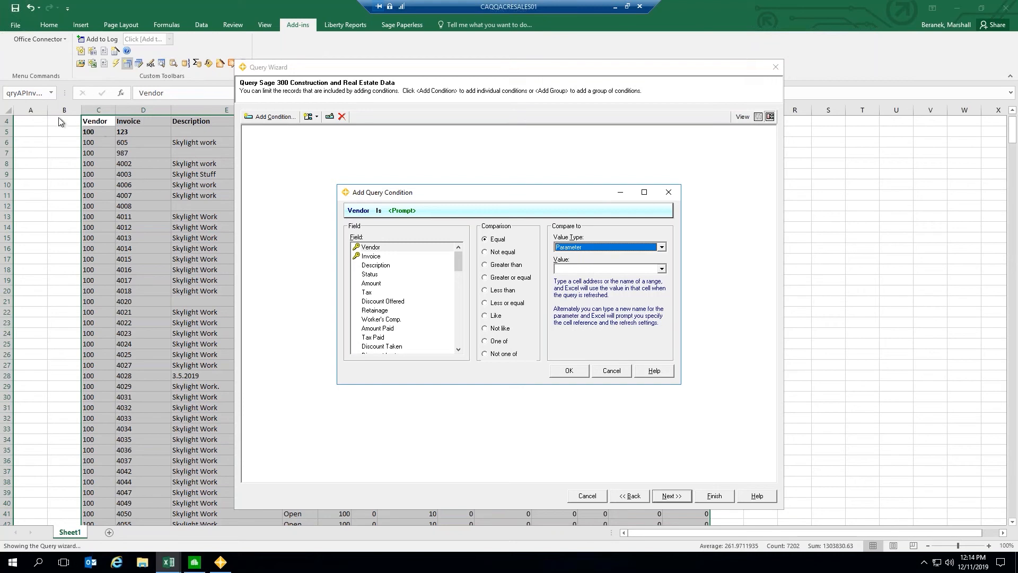
left_click(578, 269)
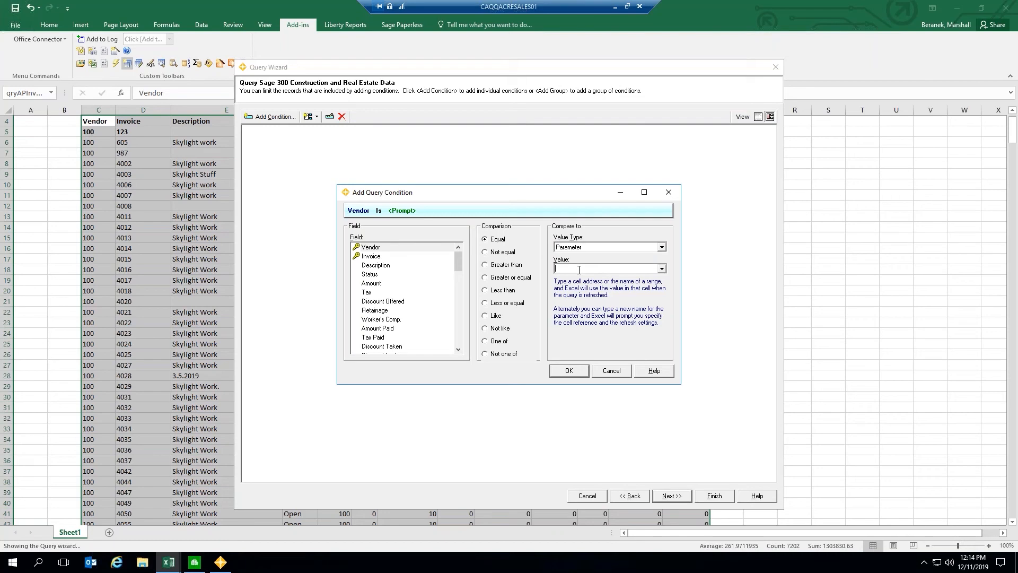
type("$B$2")
left_click(569, 371)
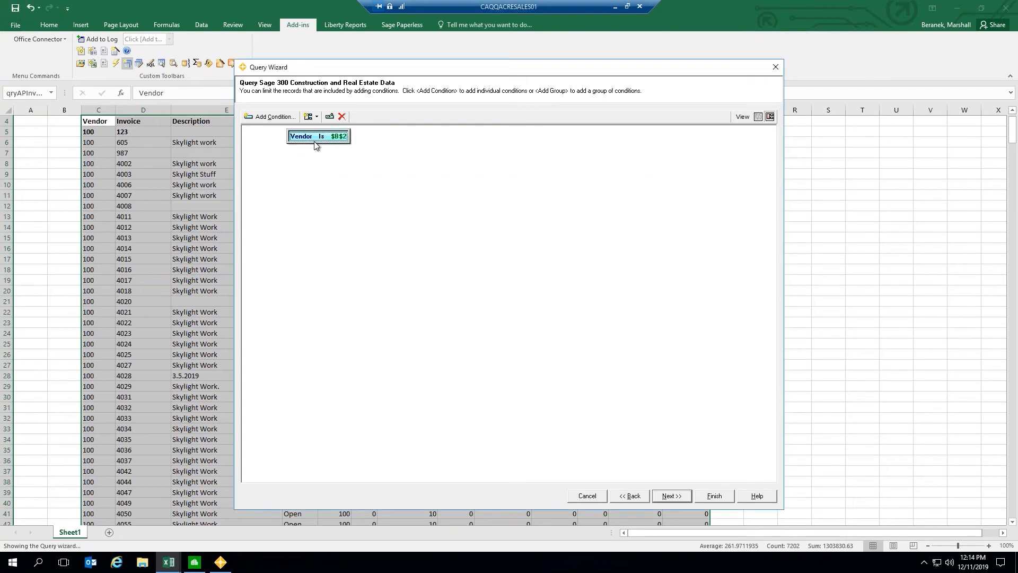
left_click(715, 496)
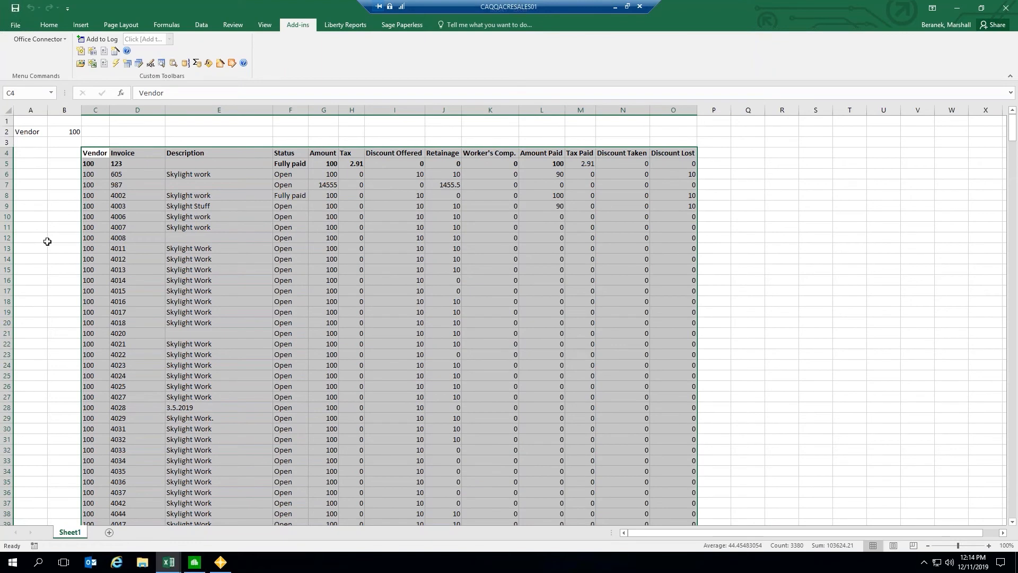
Examine the filtered invoice rows further down the sheet and return to the vendor entry above the table
left_click(57, 236)
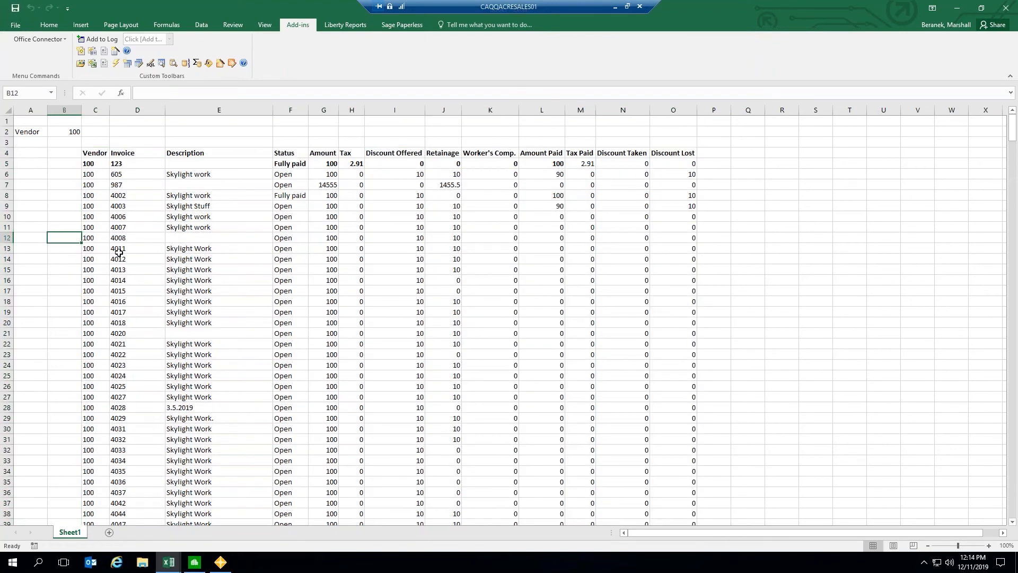
scroll(119, 254, "down", 3)
scroll(119, 254, "down", 20)
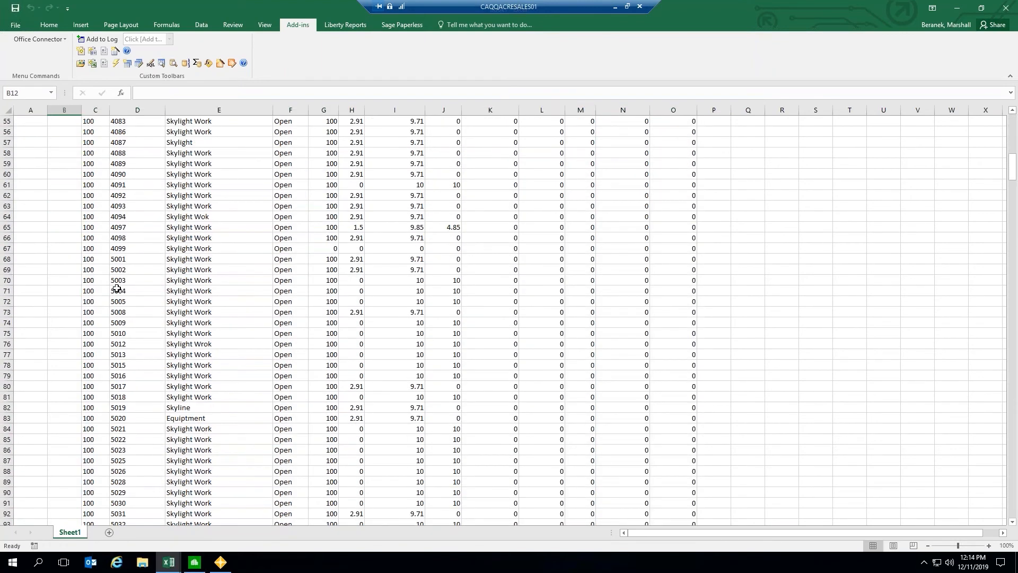
scroll(134, 293, "down", 20)
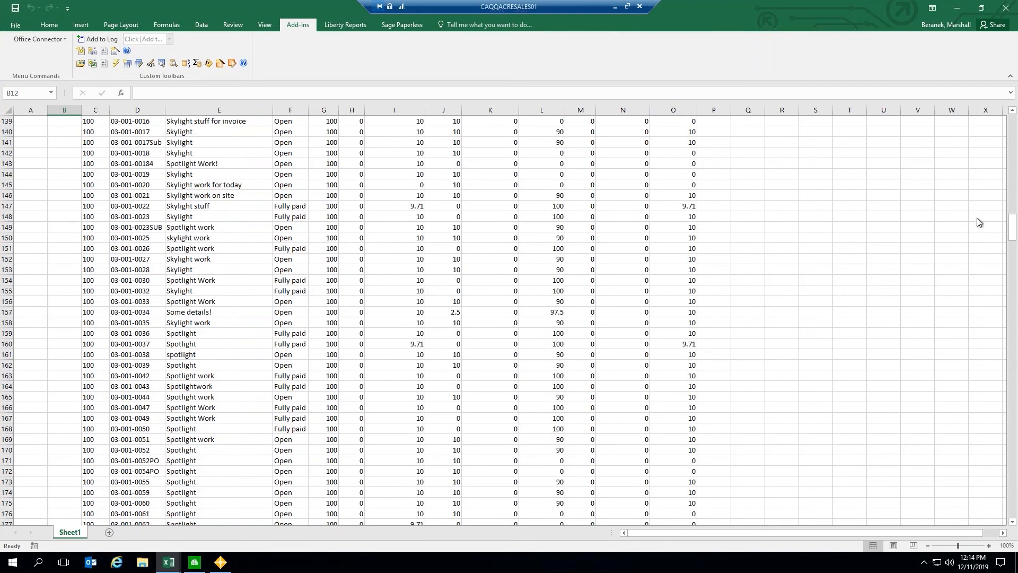
left_click_drag(1009, 226, 1013, 126)
left_click_drag(1013, 183, 1013, 121)
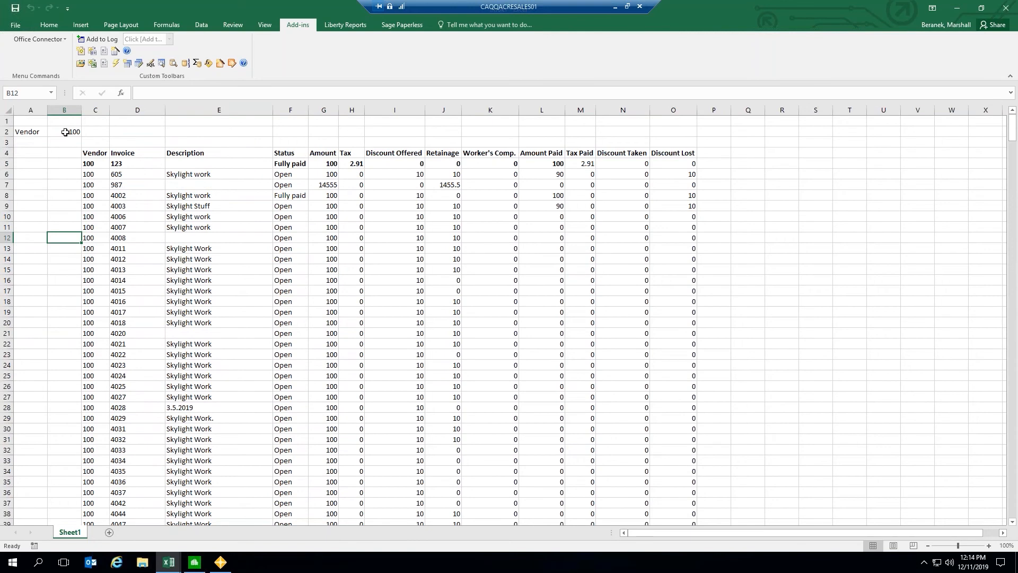
left_click(126, 132)
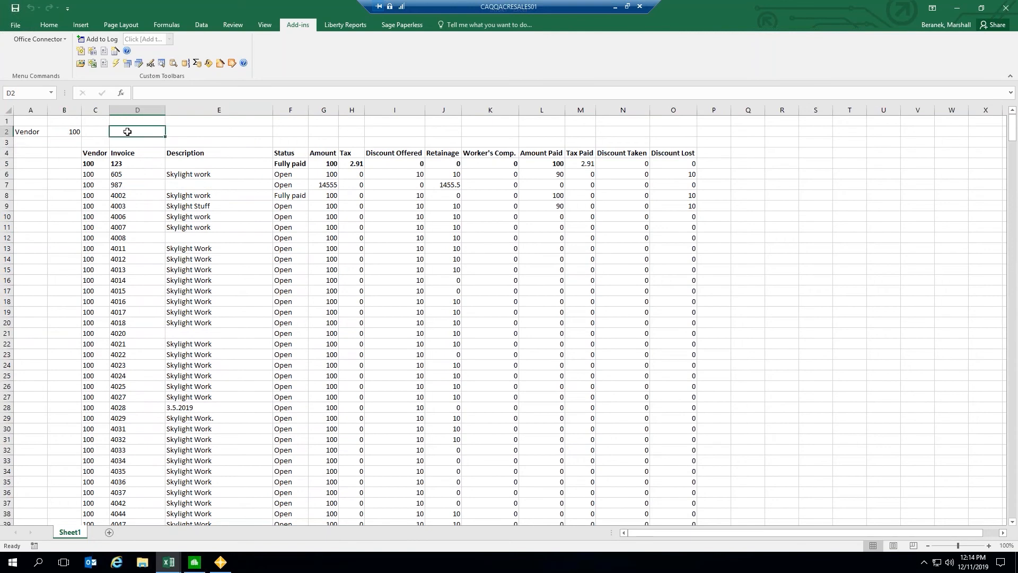
Set the vendor value in cell B2 to 101 and refresh the query data
left_click(61, 130)
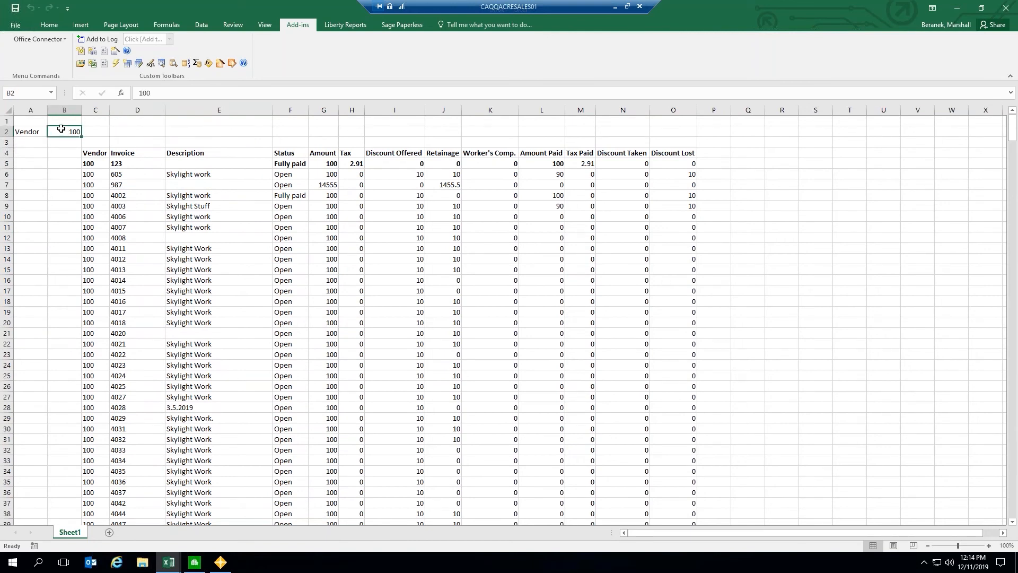
type("101")
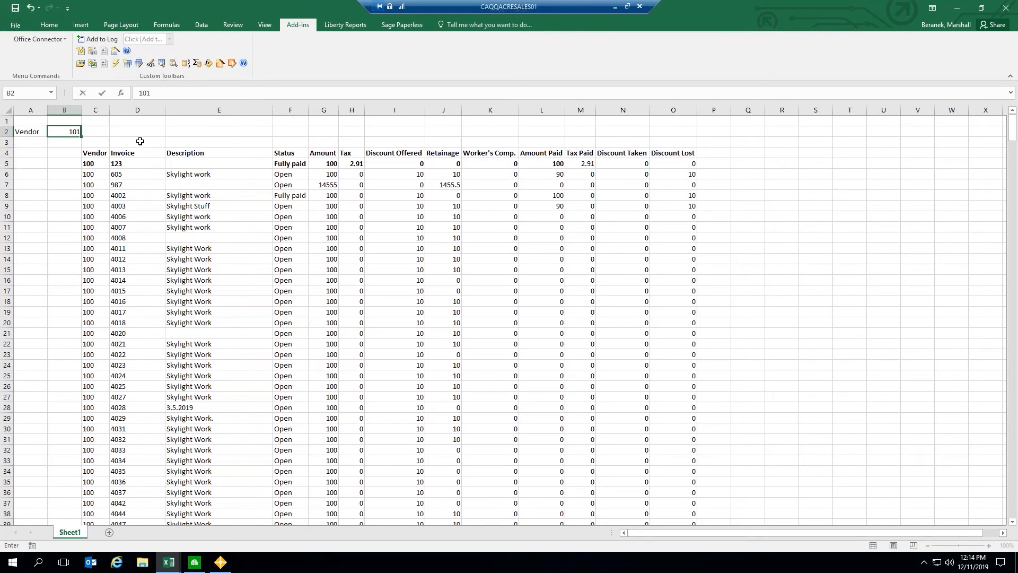
left_click(122, 132)
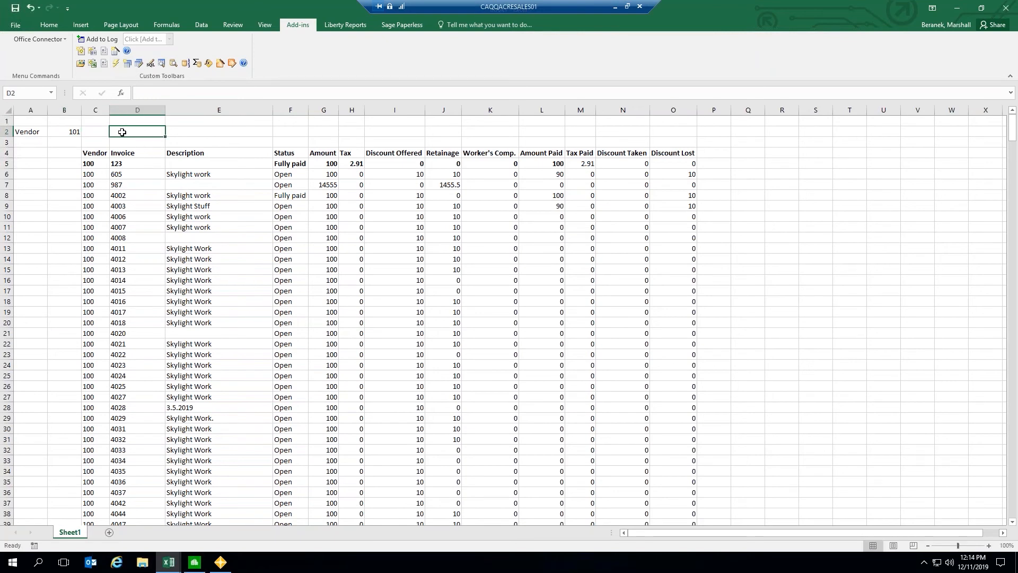
left_click(115, 63)
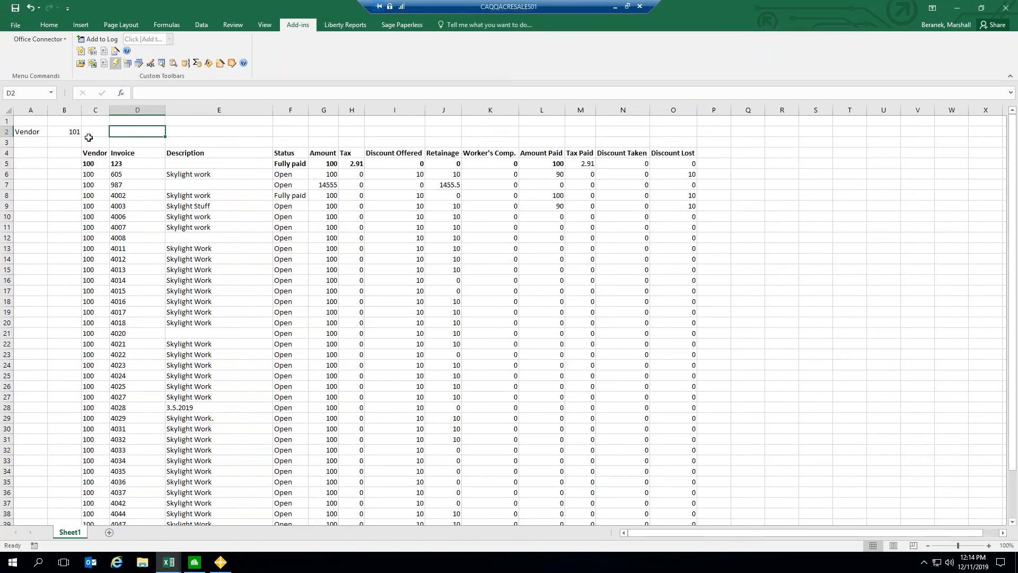
left_click(106, 112)
left_click(140, 131)
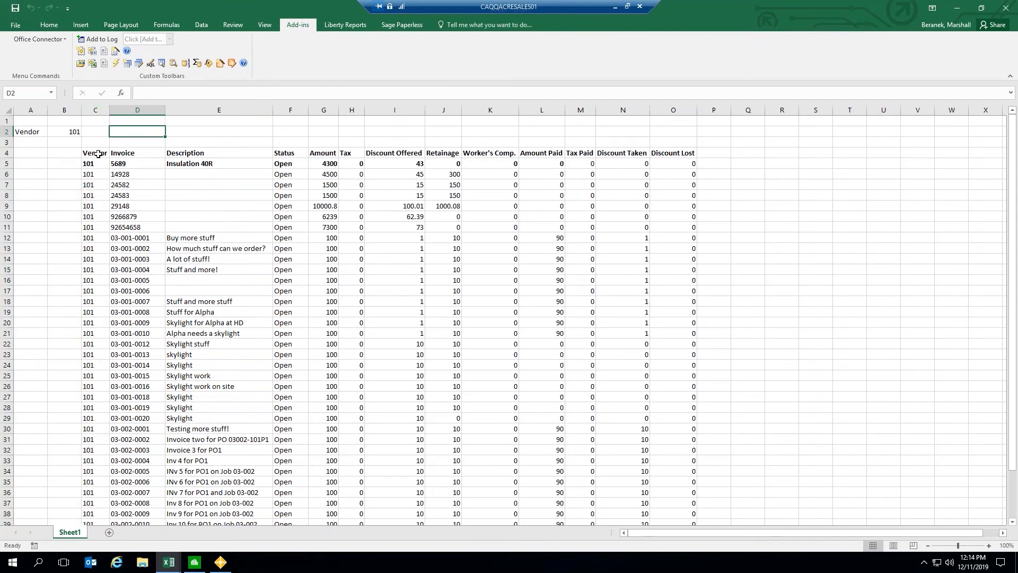
Apply the Good cell style and bold to the header row from Vendor to Discount Lost
left_click_drag(98, 155, 674, 155)
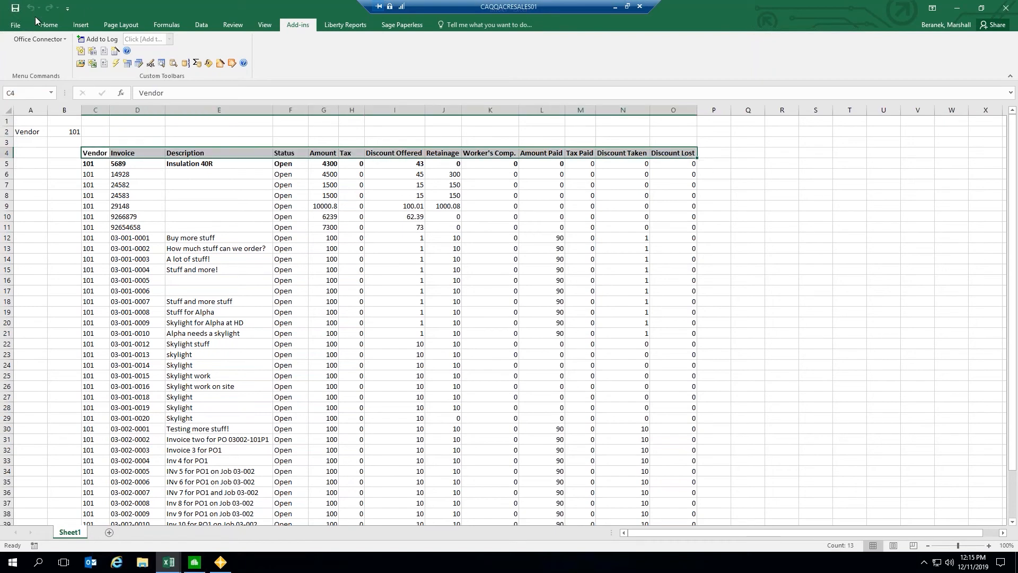
left_click(49, 26)
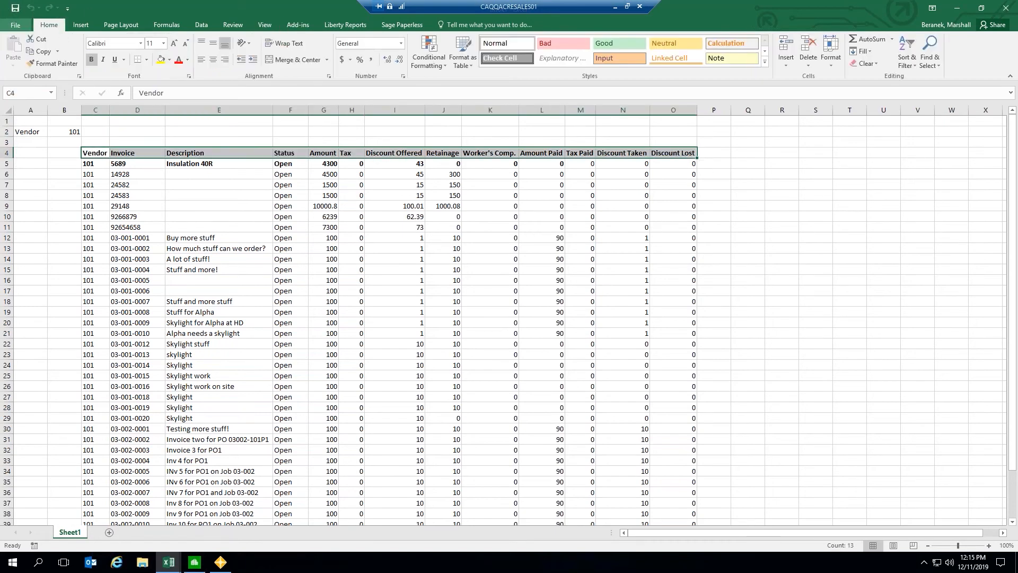
left_click(615, 46)
left_click(92, 60)
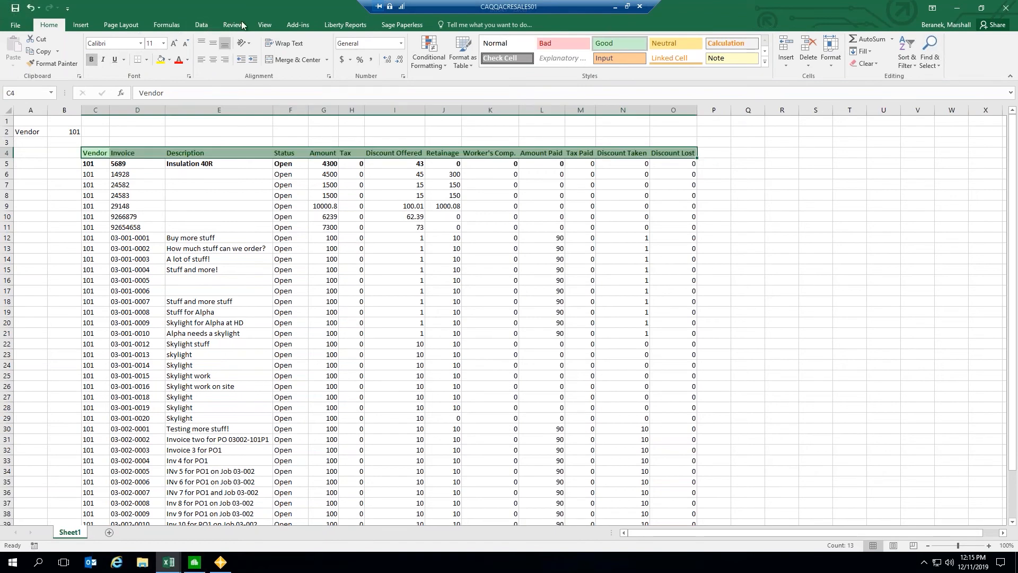
Hide the gridlines on Sheet1
left_click(260, 27)
left_click(117, 60)
left_click(195, 131)
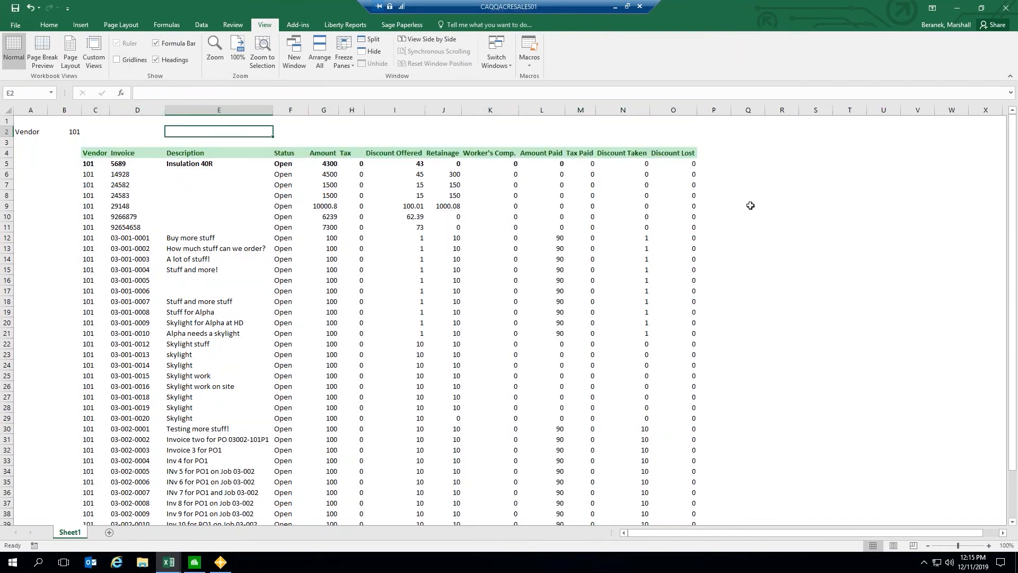
left_click(145, 141)
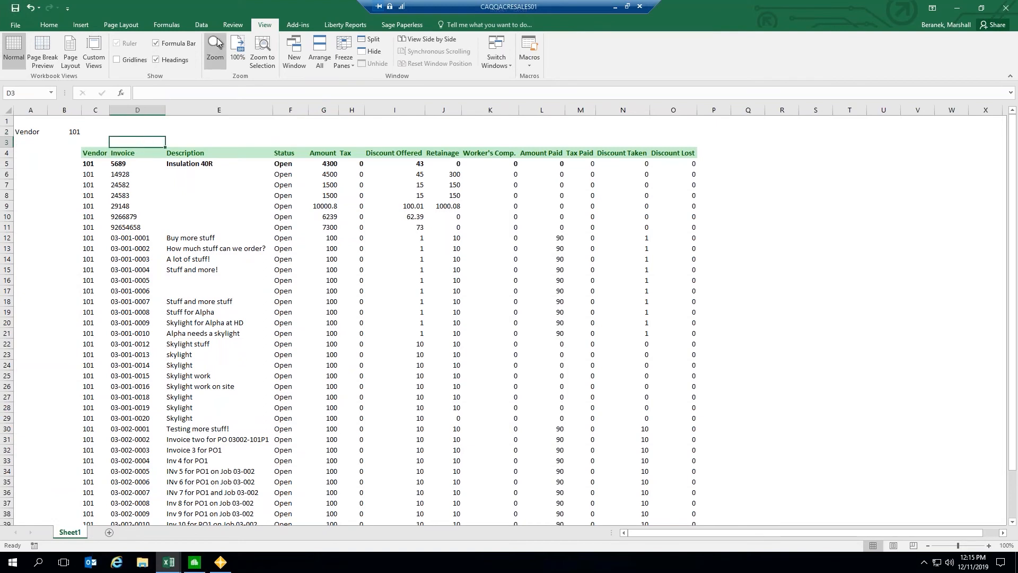
Insert an empty column between the Vendor and Invoice columns
left_click(301, 23)
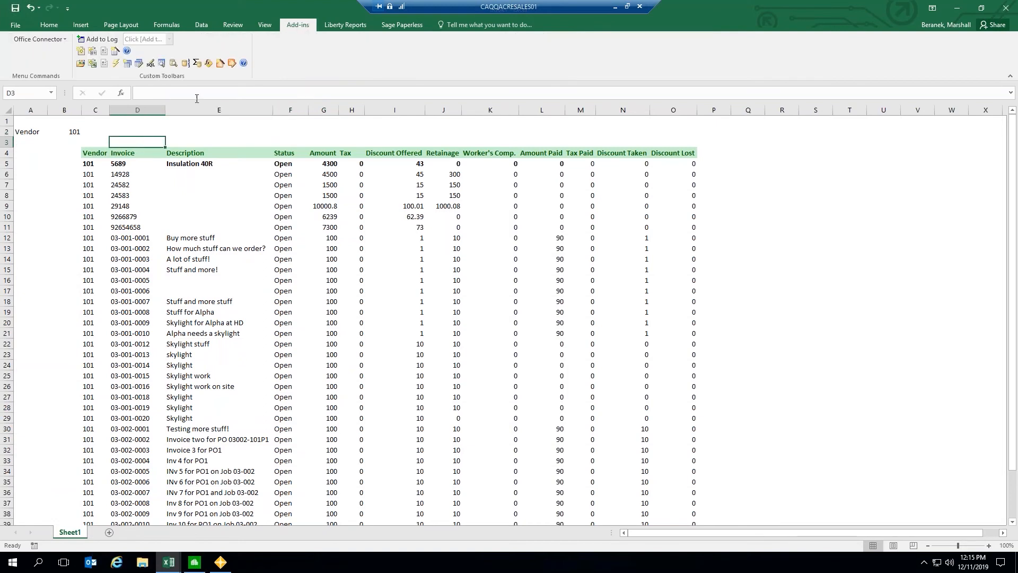
right_click(128, 108)
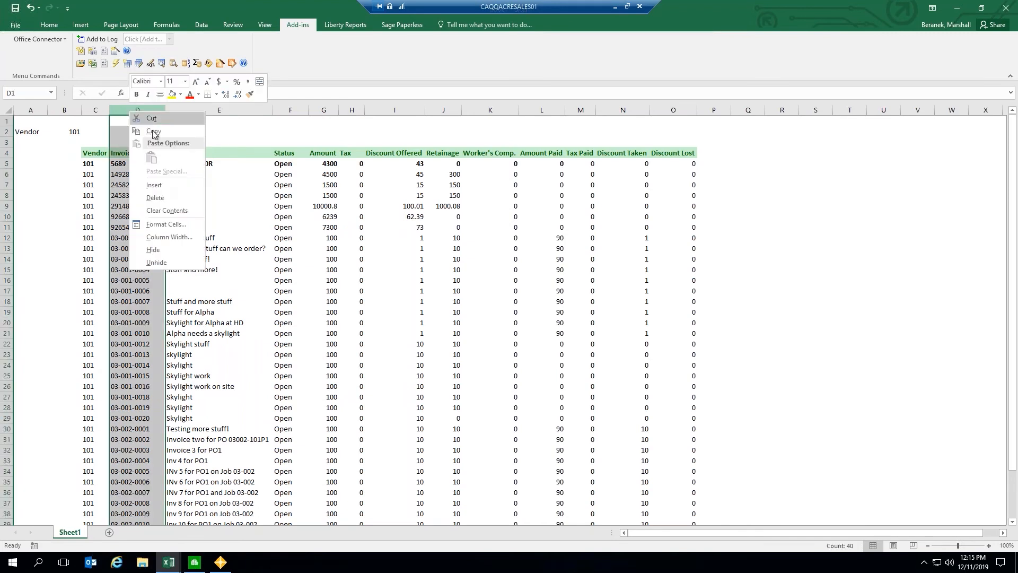
left_click(157, 186)
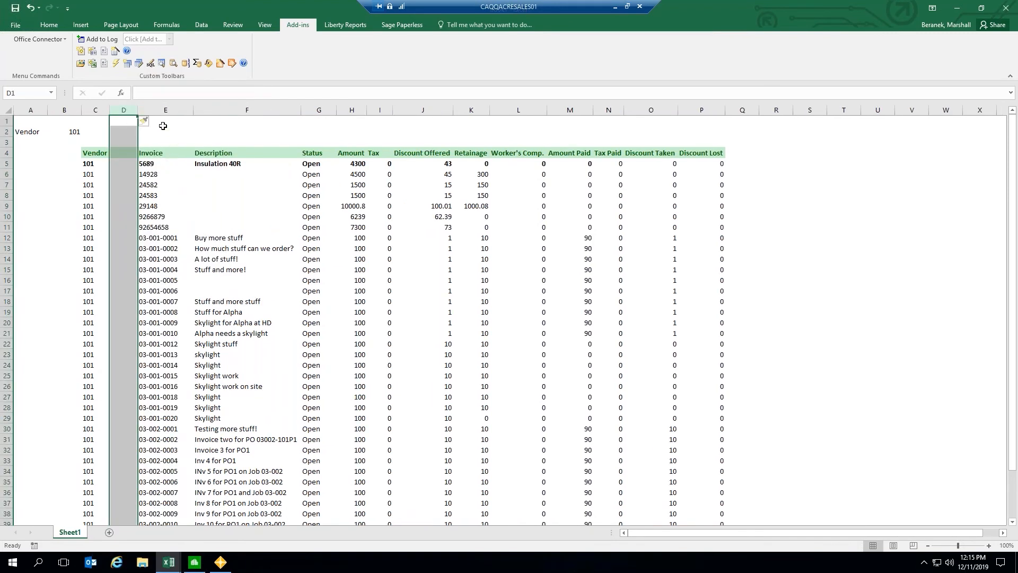
Enter the header Vendor Name in cell D4 and fit column D's width to the text
left_click(123, 154)
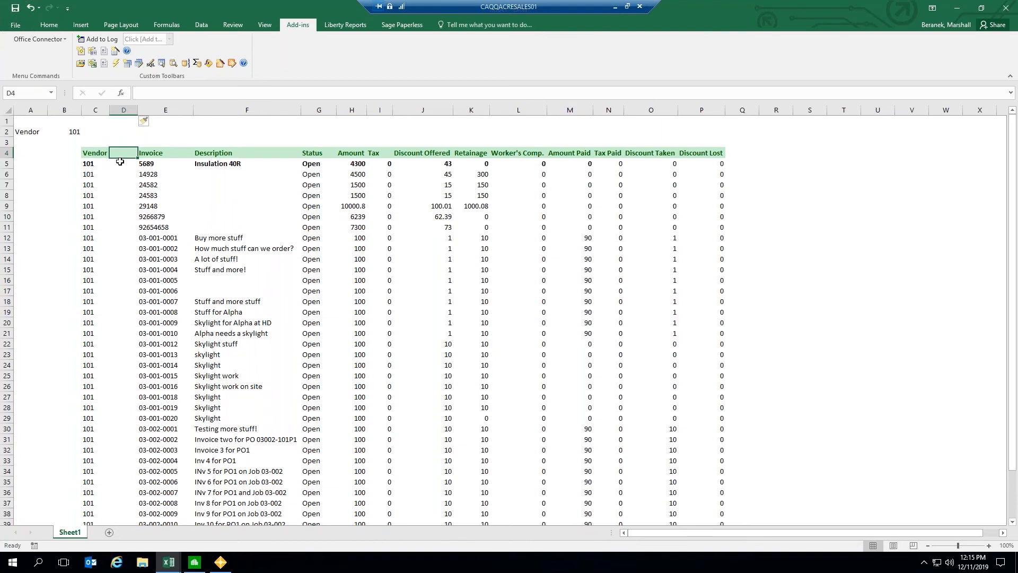
type("Vendor Name")
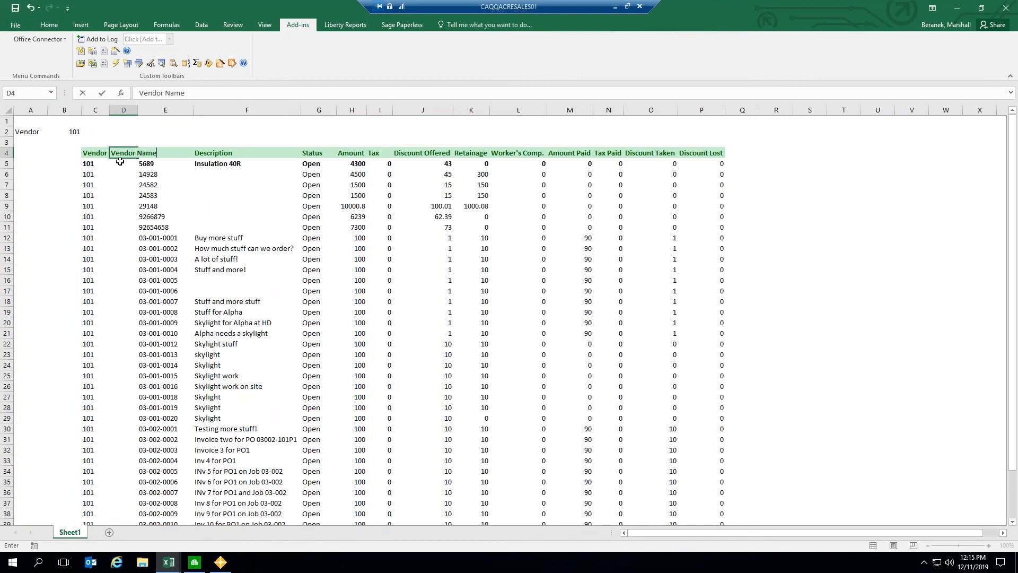
left_click(125, 166)
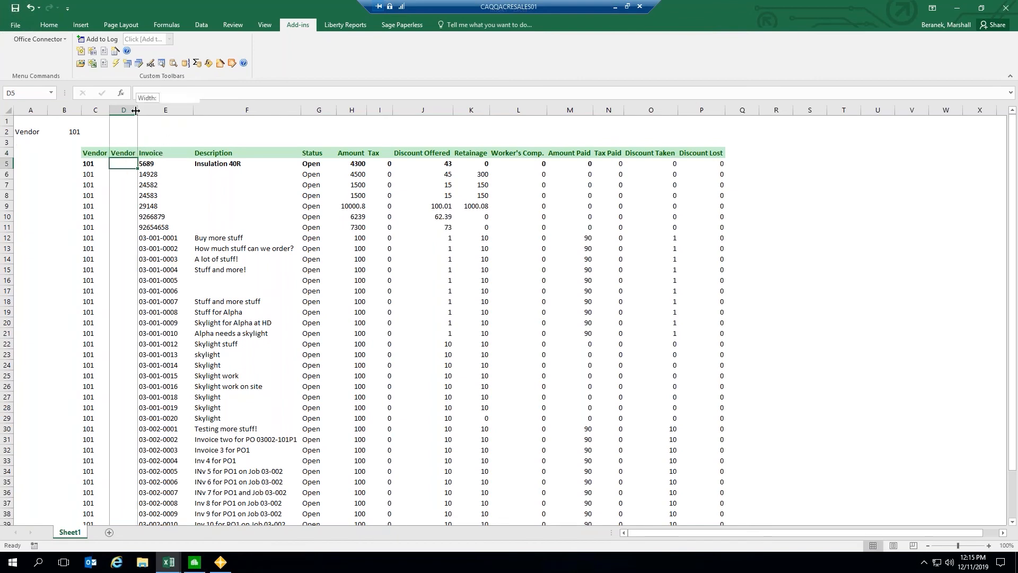
double_click(138, 110)
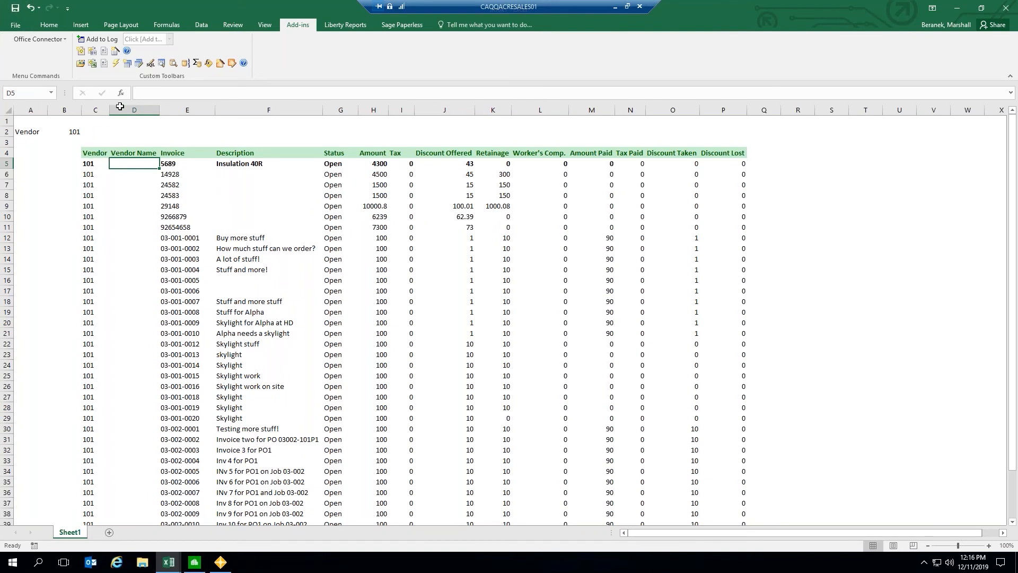
Start an Office Connector lookup in cell D5 and preview the records of the AP Invoice table
left_click(162, 64)
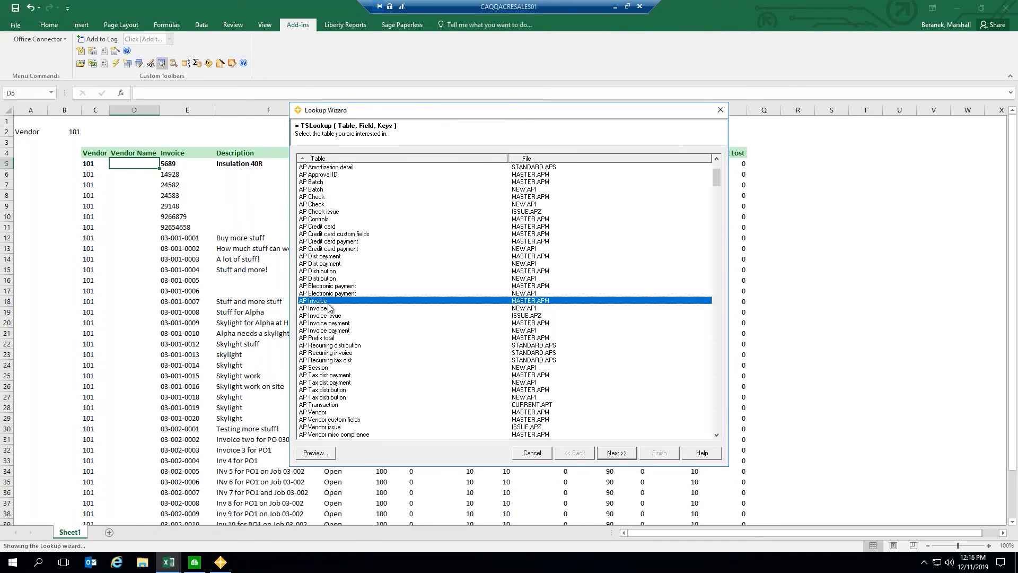
left_click(324, 455)
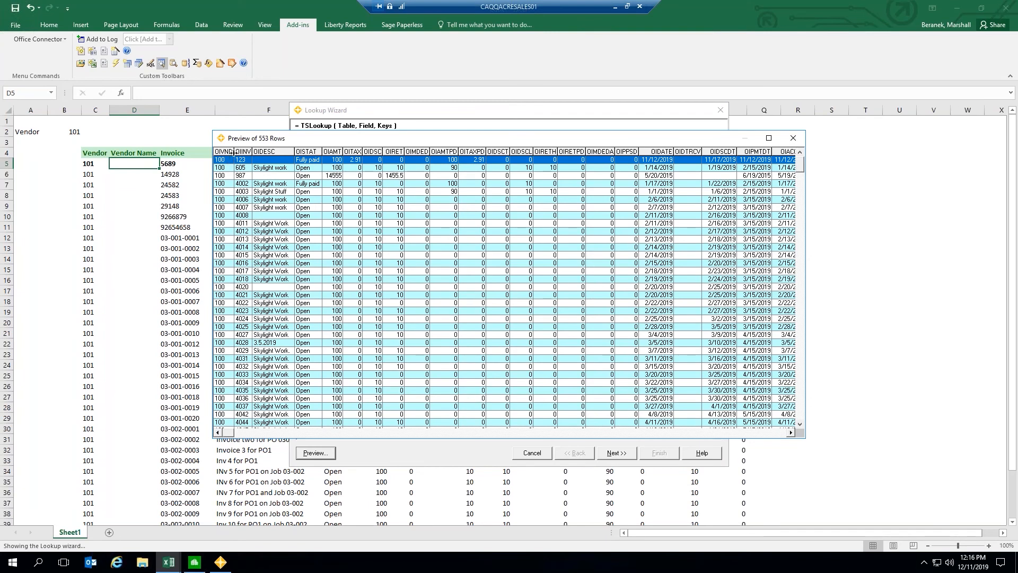
left_click(792, 139)
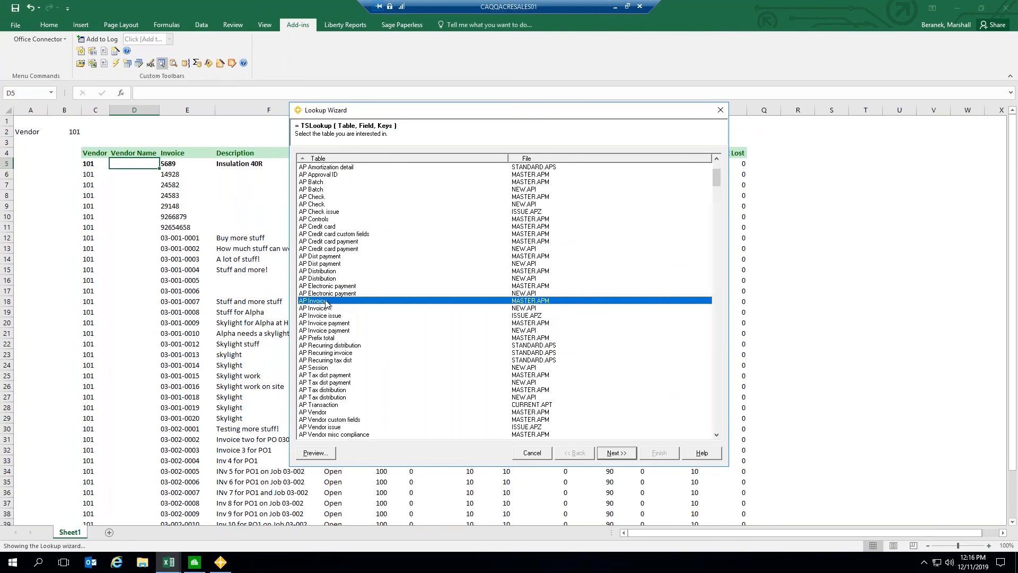
Choose the AP Vendor table from MASTER.APM for the lookup and preview its records
key("Down")
key("v")
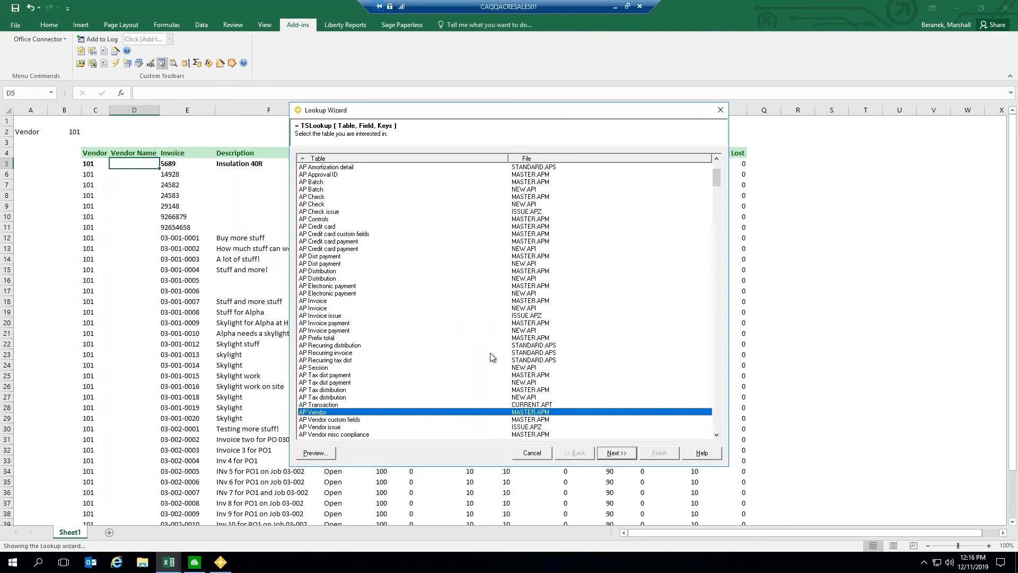
left_click_drag(717, 185, 717, 190)
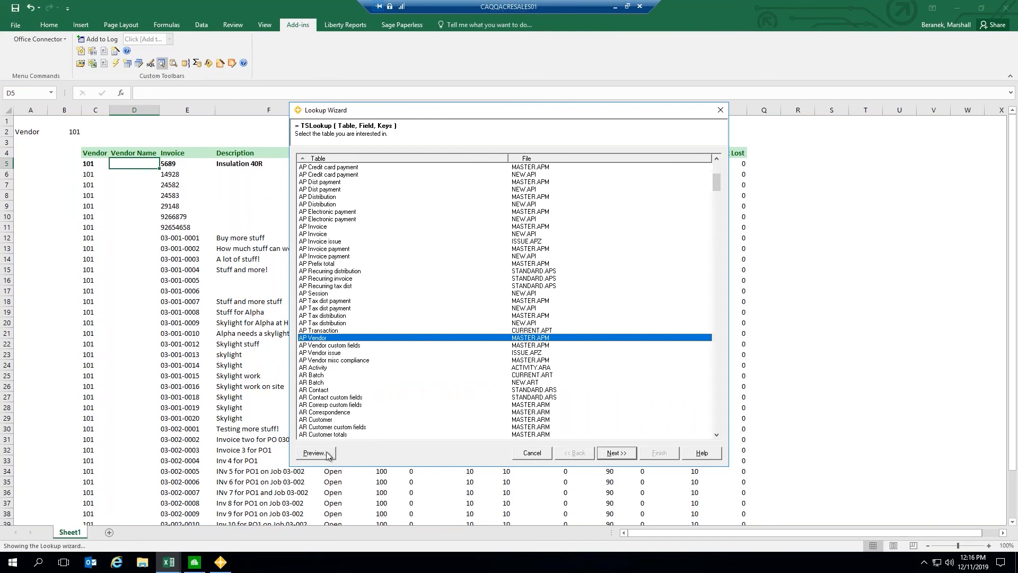
left_click(316, 453)
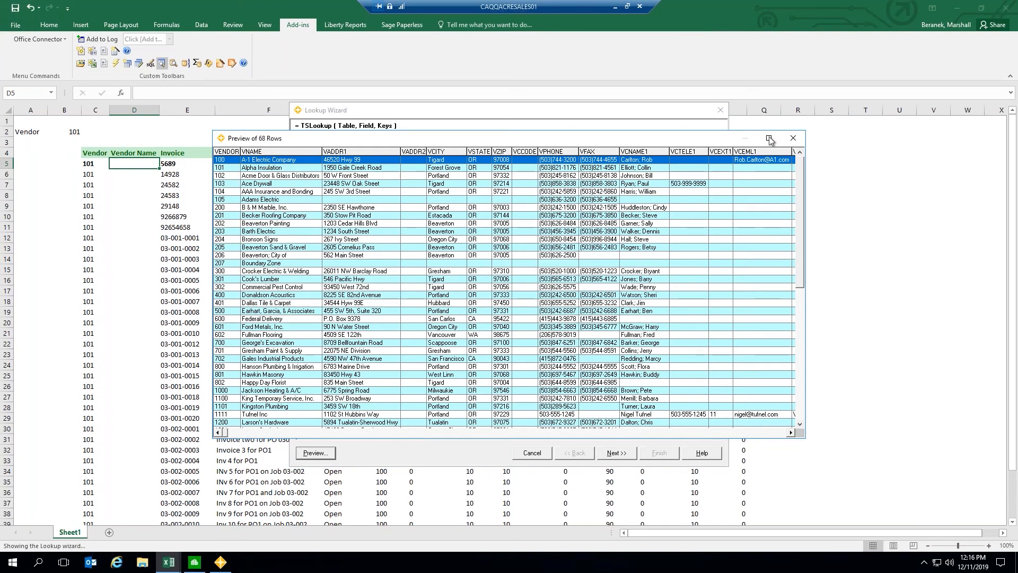
left_click(793, 139)
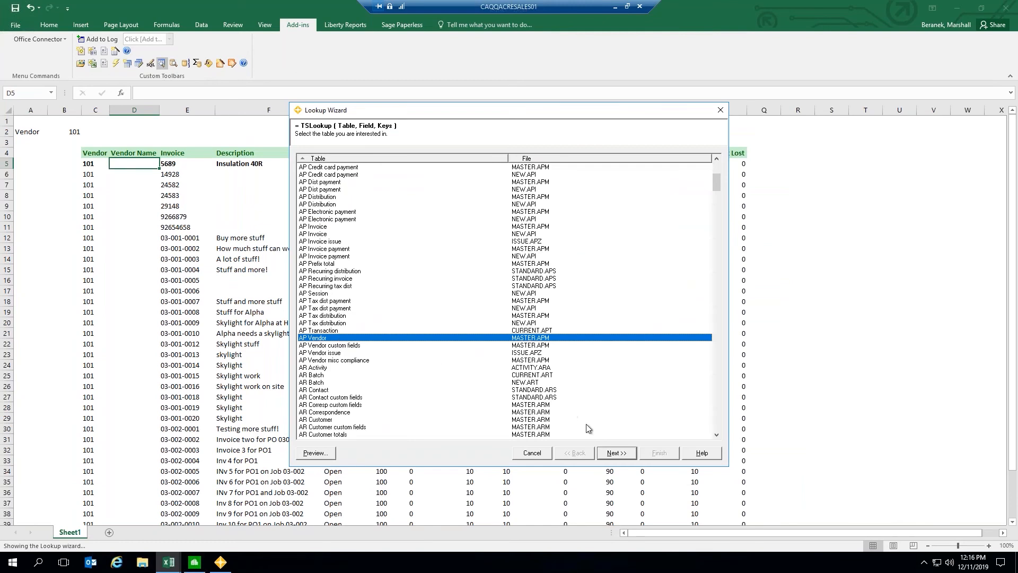
Finish the lookup in D5 with cell reference $C5 as the Vendor key and Name as the returned field
left_click(615, 453)
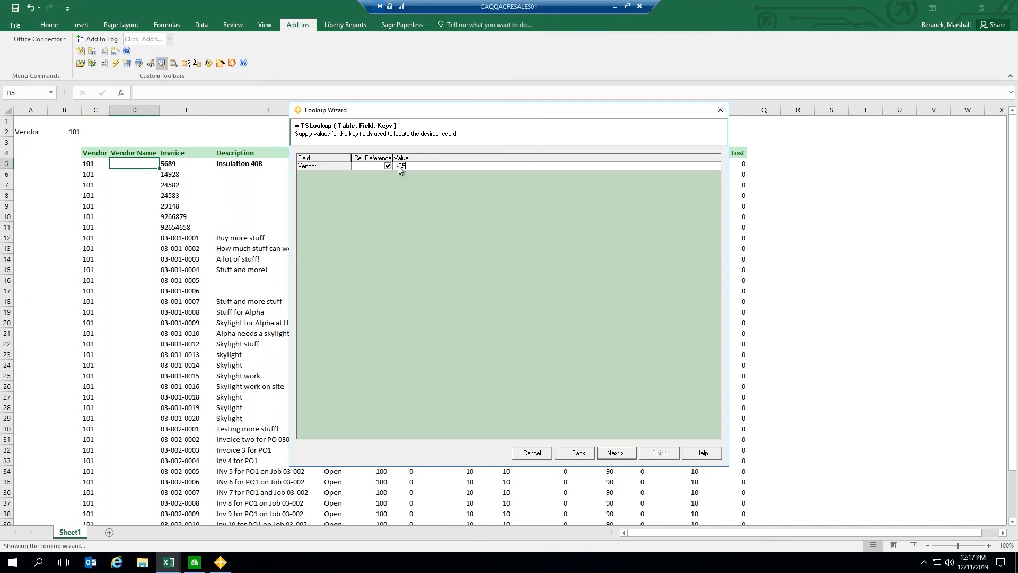
left_click(613, 454)
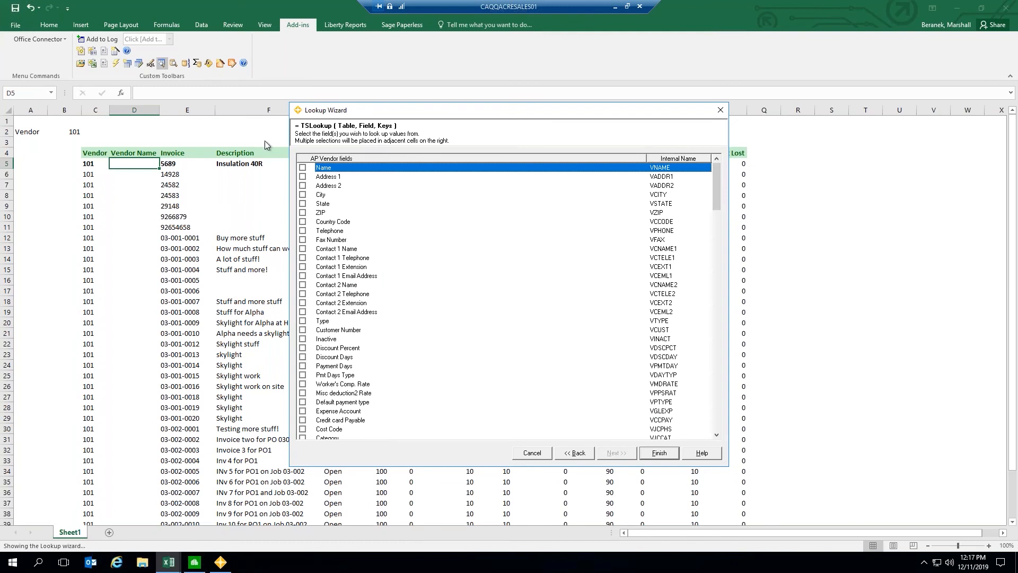
left_click(303, 168)
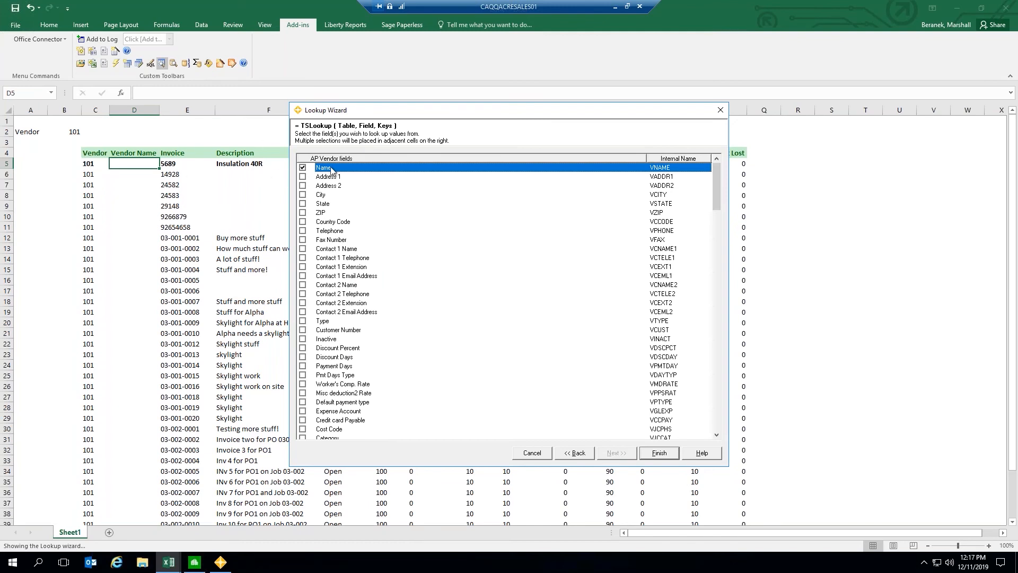
left_click(666, 456)
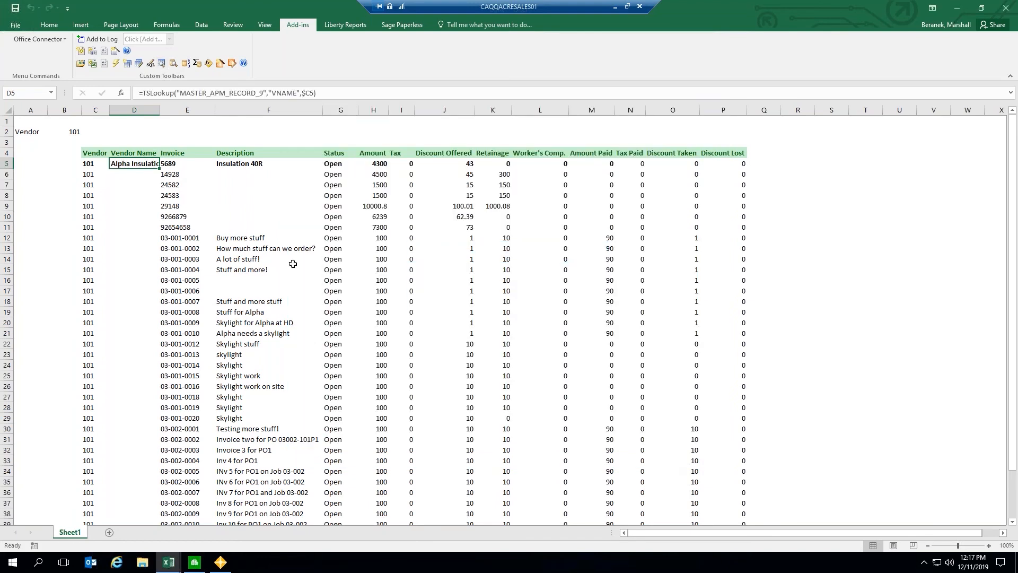
Fit column D to the vendor name and fill the lookup formula down all invoice rows
double_click(160, 111)
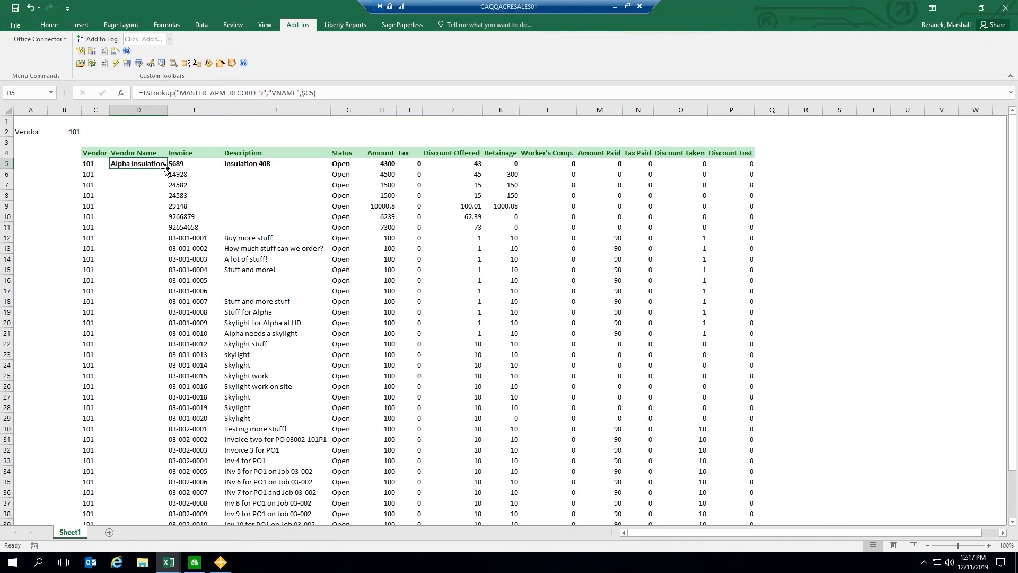
double_click(166, 169)
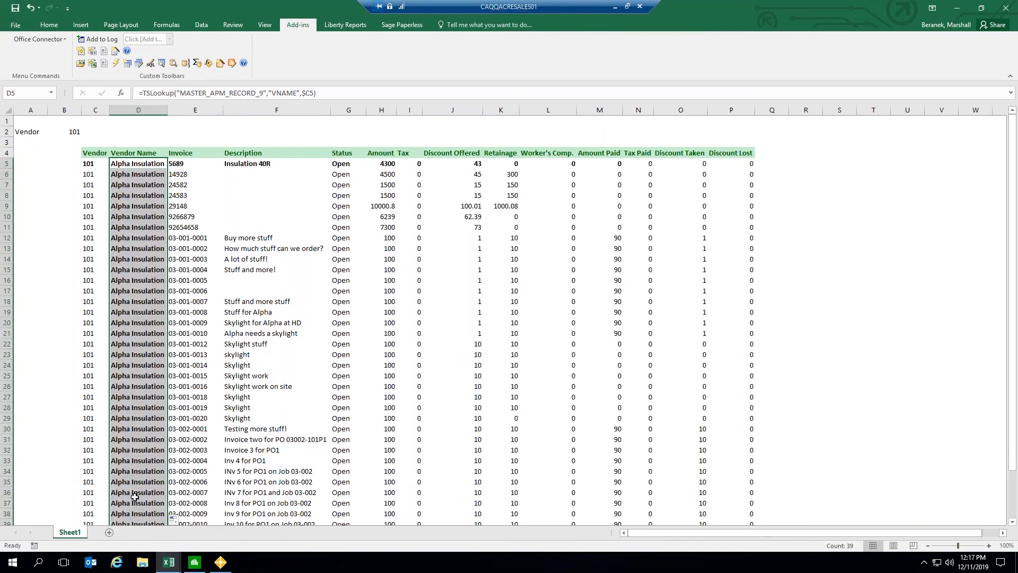
Set the vendor filter in cell B2 to 102 and refresh the invoice query
left_click(73, 132)
type("102")
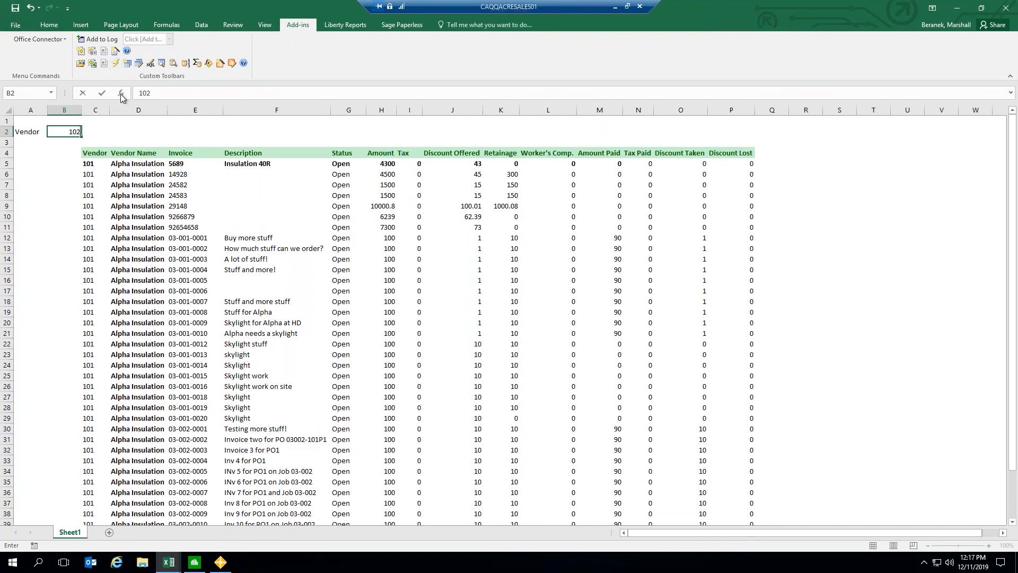
left_click(130, 141)
left_click(115, 63)
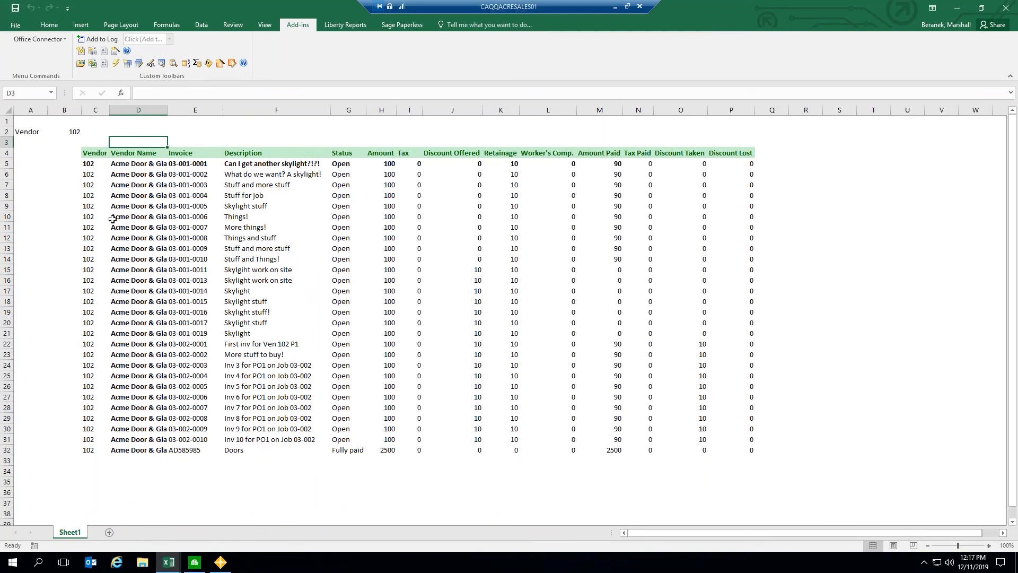
Clear the contents of rows 7 to 15 in the invoice list
left_click_drag(8, 185, 7, 271)
key("Delete")
left_click(108, 290)
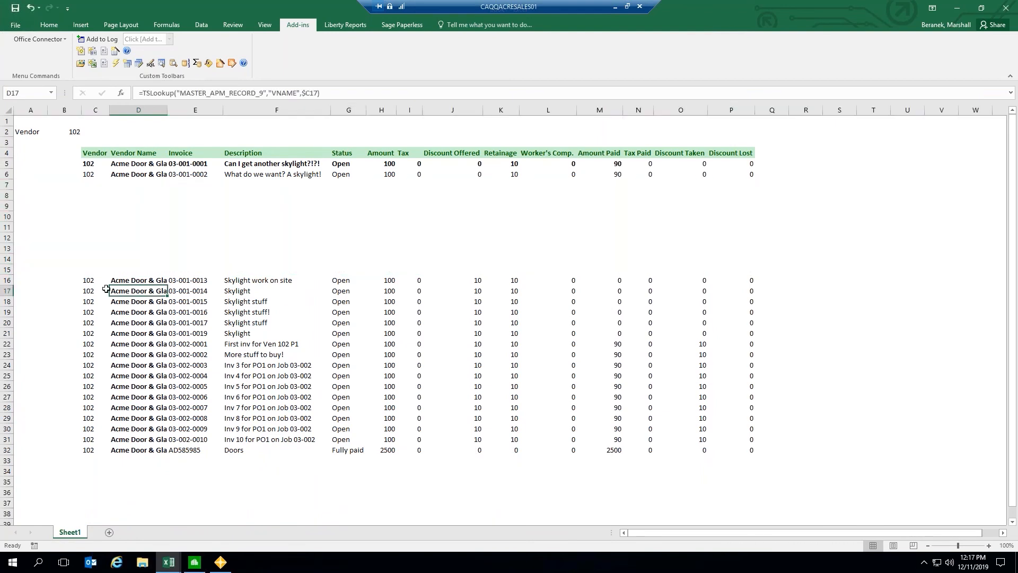
Delete rows 9 to 20 from the sheet and refresh the query to rebuild the invoice list
left_click_drag(8, 323, 13, 212)
right_click(12, 211)
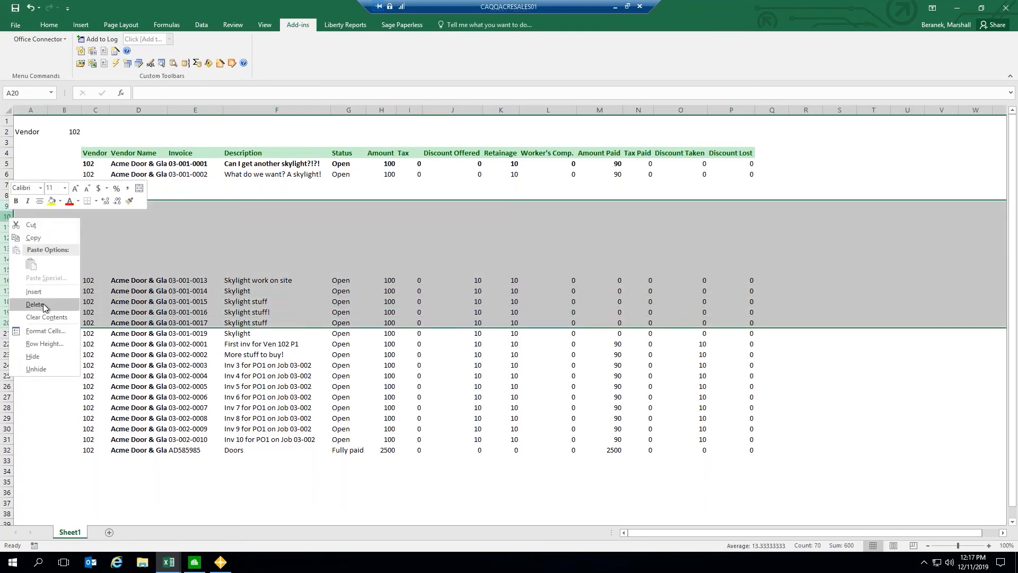
left_click(32, 306)
left_click(138, 194)
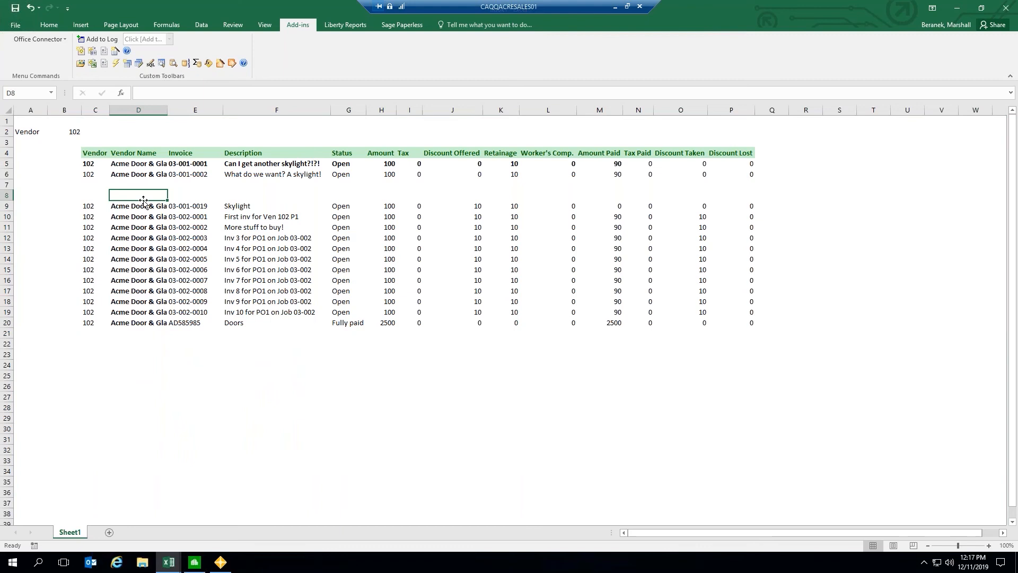
left_click(116, 63)
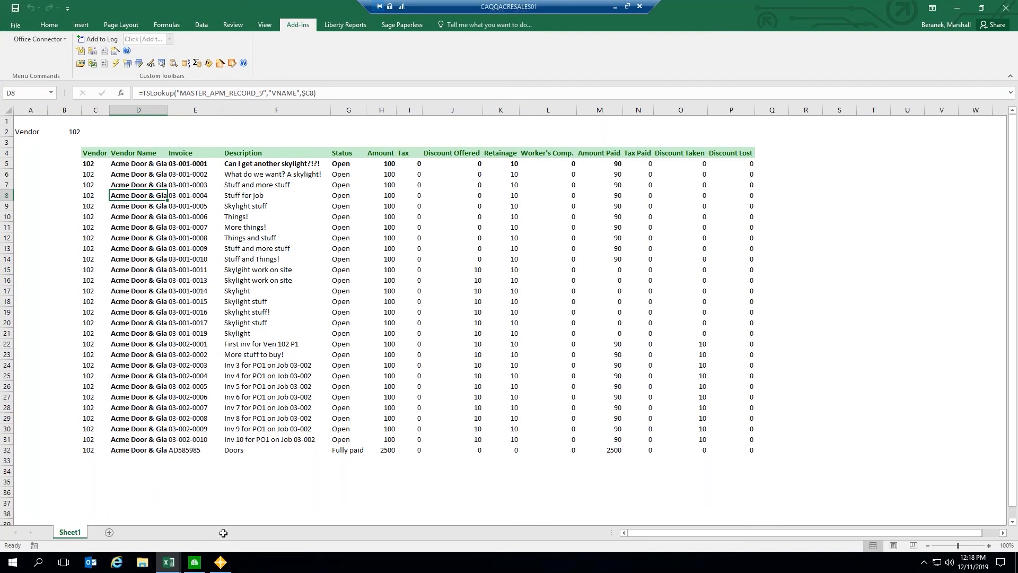
Switch to the Office Connector window, look over its list of report templates and minimize it
left_click(221, 563)
left_click_drag(384, 69, 266, 57)
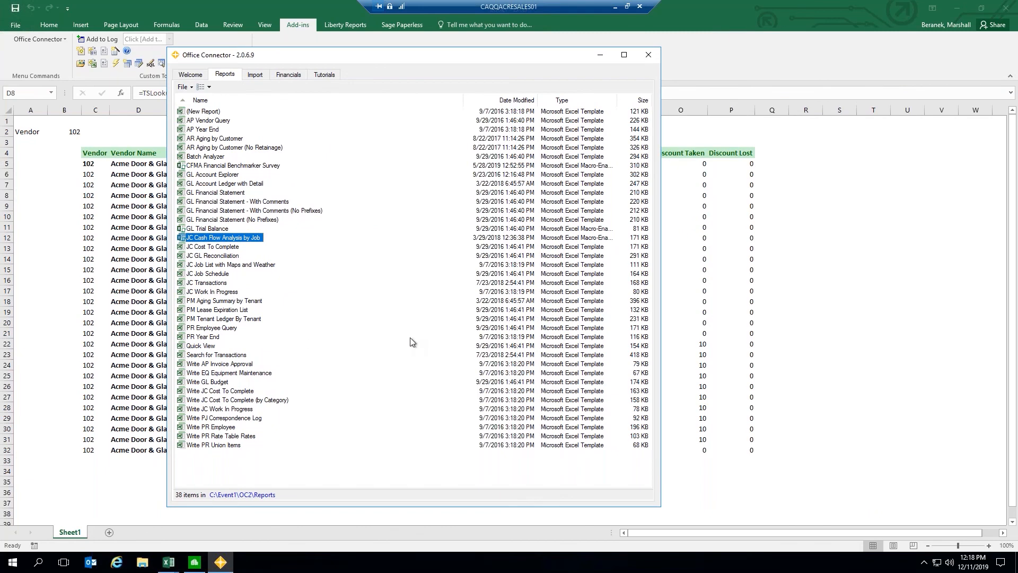
left_click(600, 55)
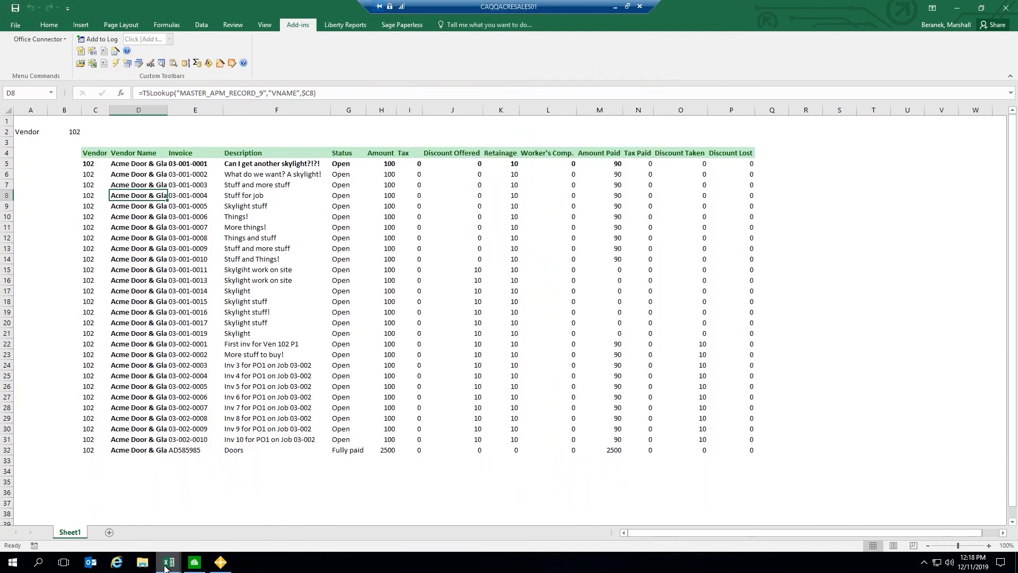
Switch to the PR Employee Query1 workbook and review its purpose description and the Sample Values and Employee Data sheets
mouse_move(165, 566)
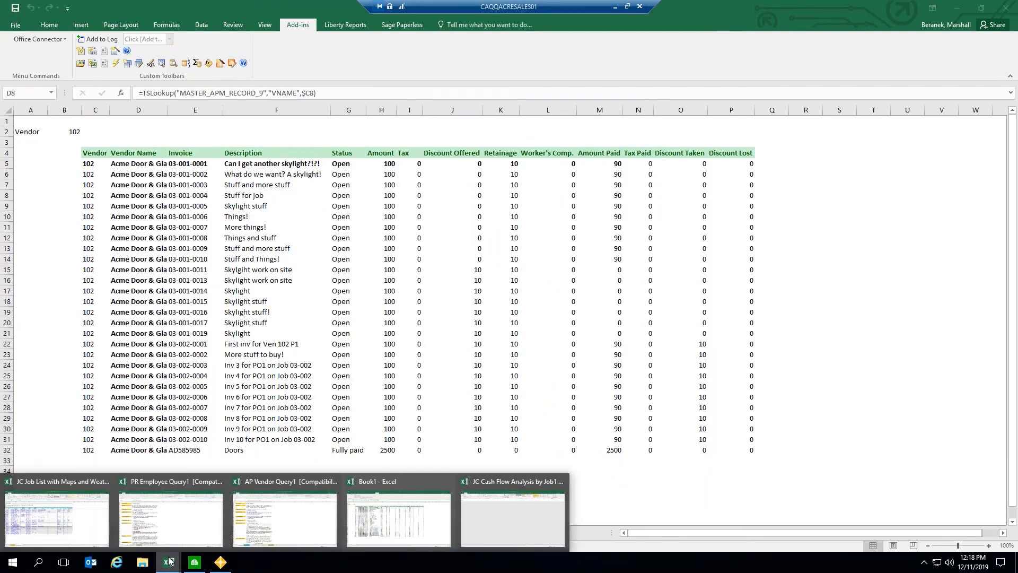
left_click(163, 515)
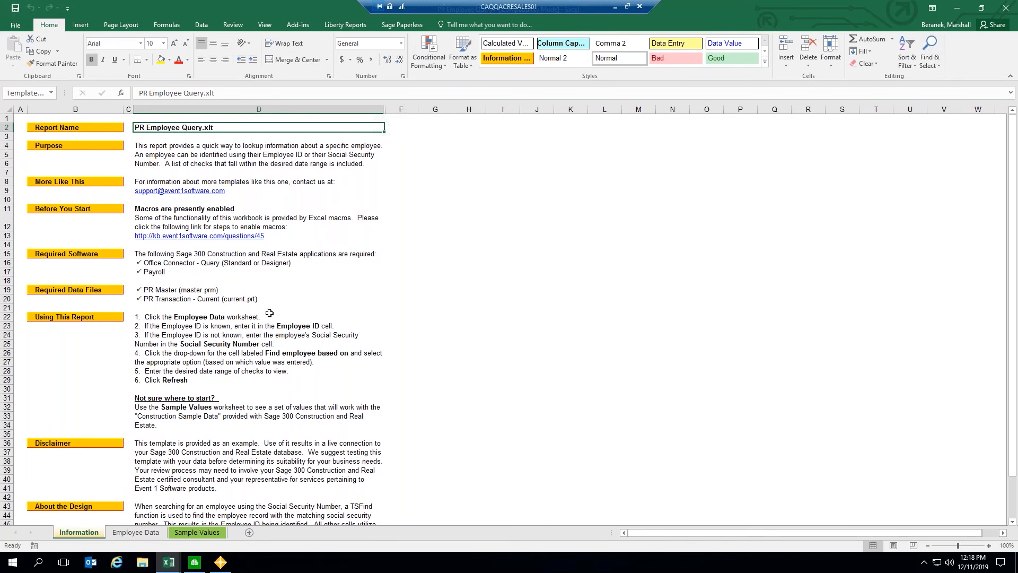
left_click(190, 149)
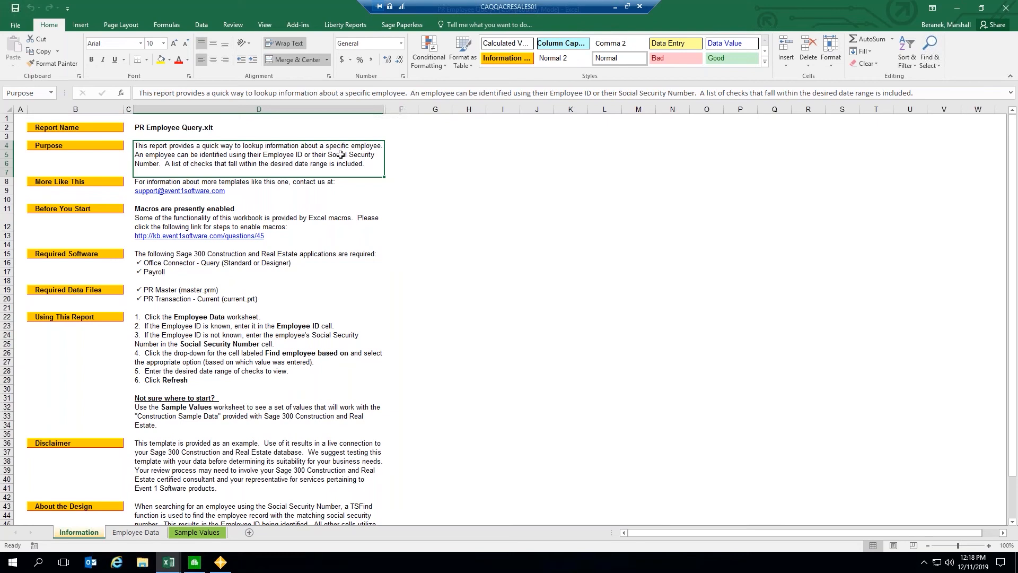
left_click(139, 531)
left_click(175, 535)
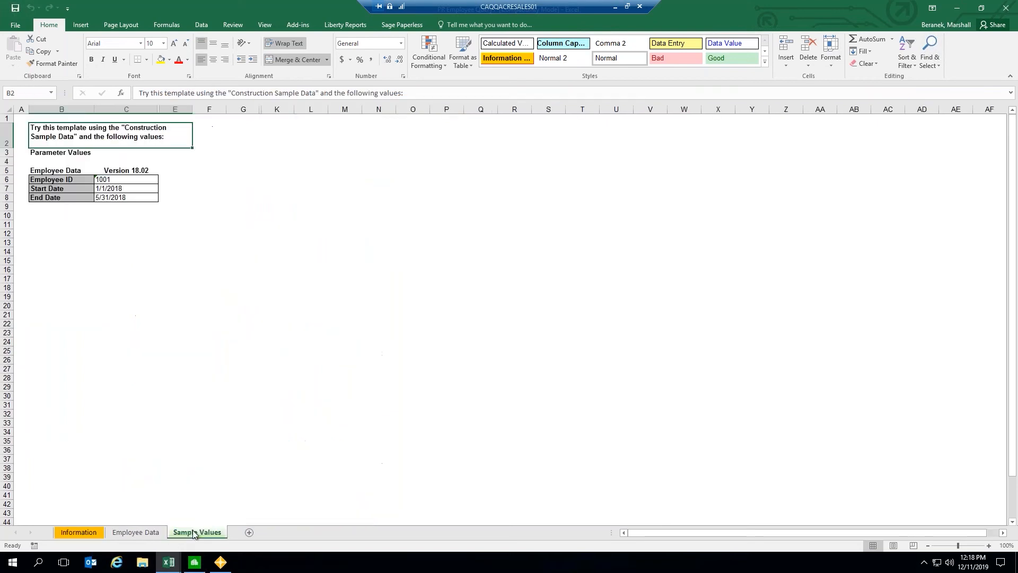
left_click(124, 219)
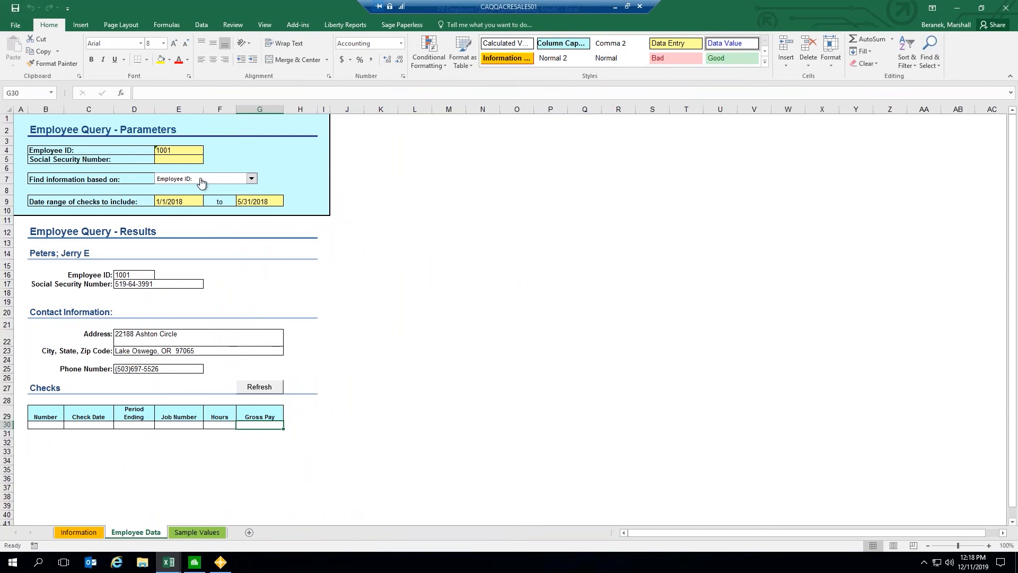
Enter another employee's ID in the Employee ID parameter and refresh the Office Connector data
left_click(174, 151)
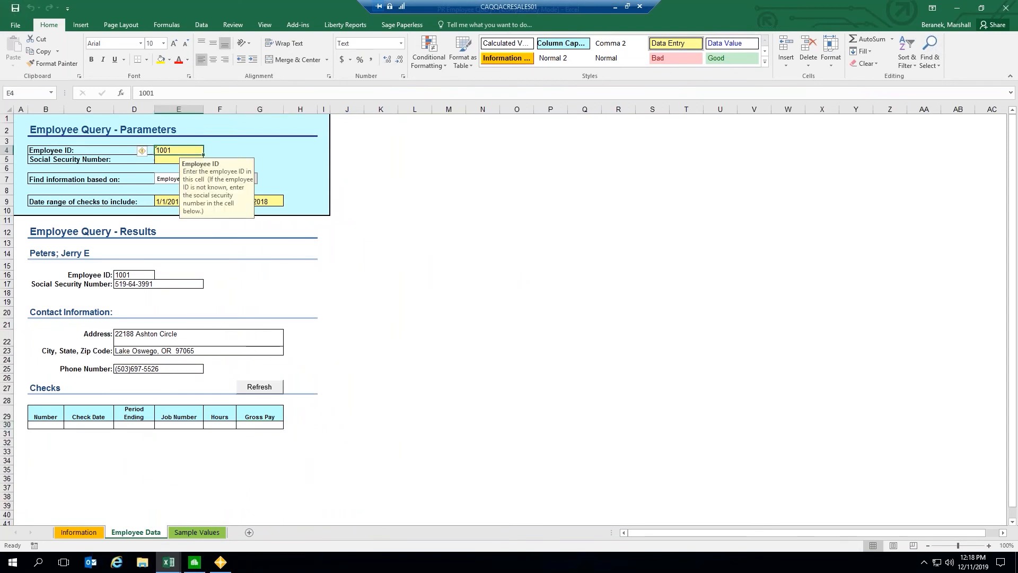
type("11")
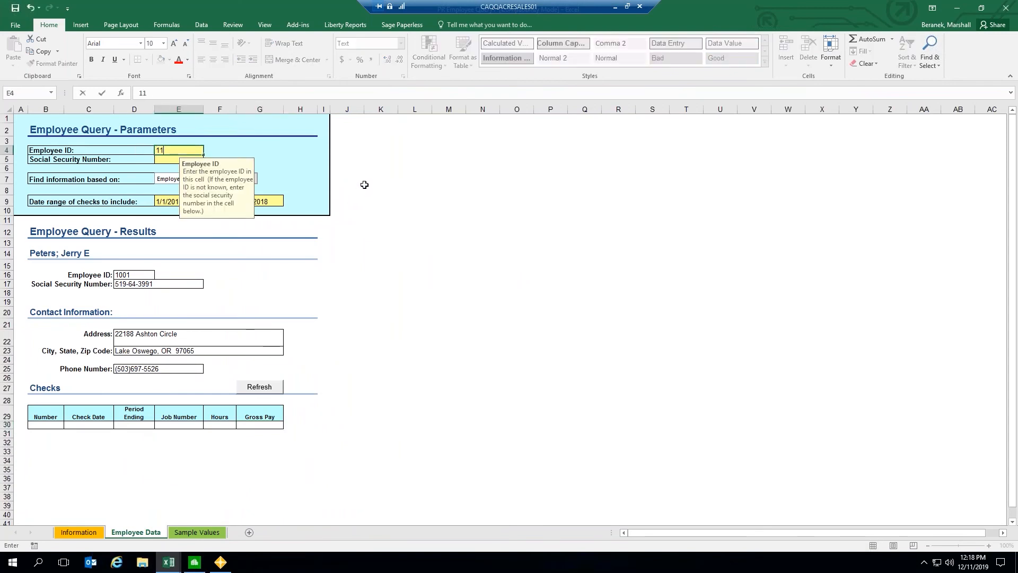
left_click(366, 200)
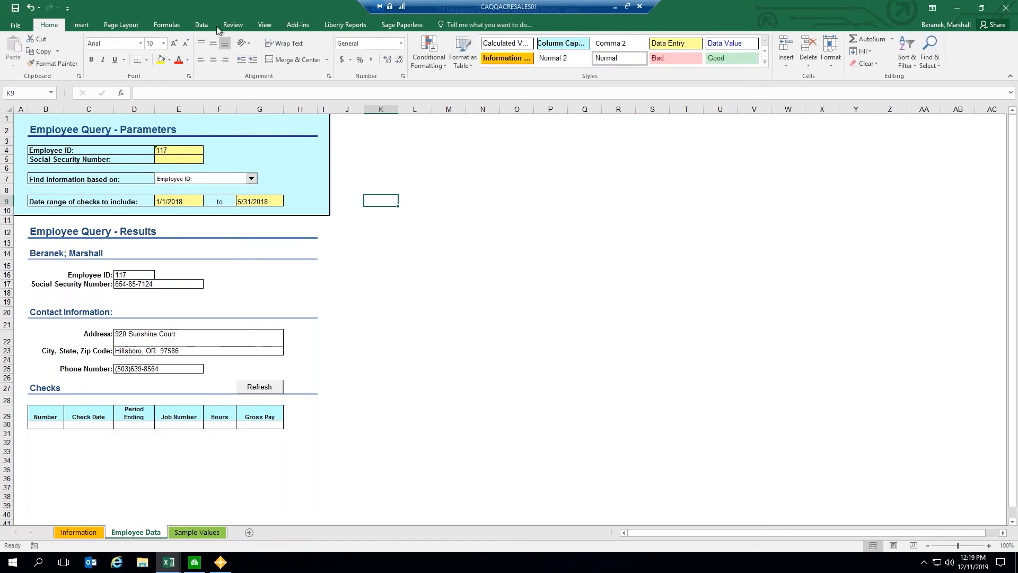
left_click(297, 25)
left_click(115, 62)
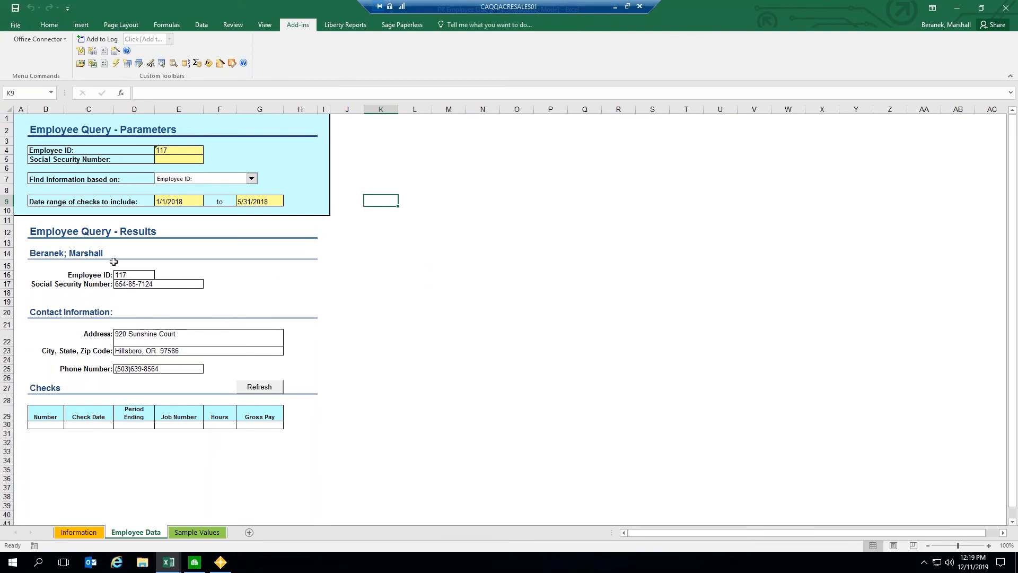
Examine the employee name in the query results and refresh the list of checks
left_click(56, 254)
left_click_drag(91, 256, 54, 255)
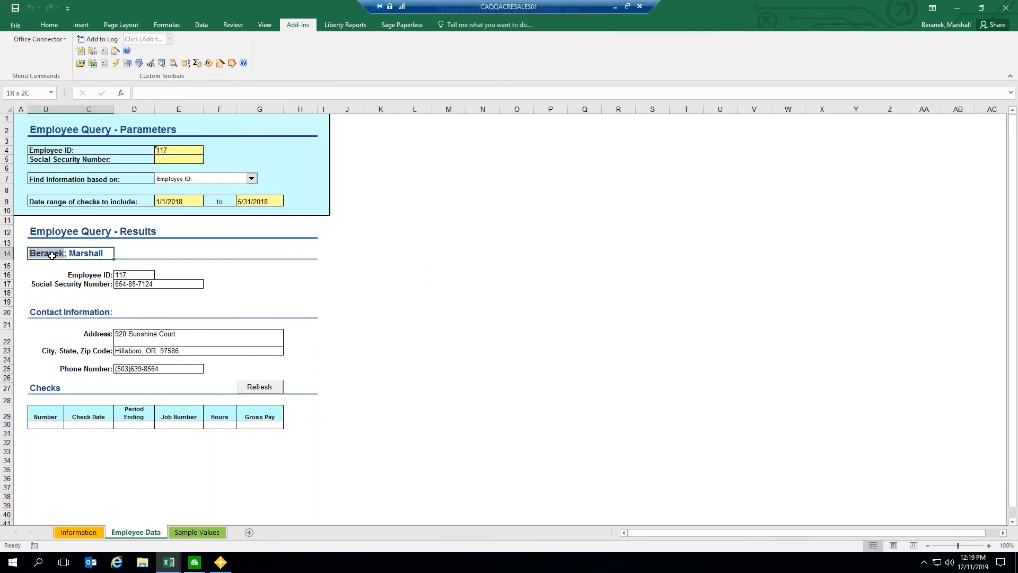
left_click(119, 255)
left_click(99, 254)
left_click(59, 255)
left_click(138, 251)
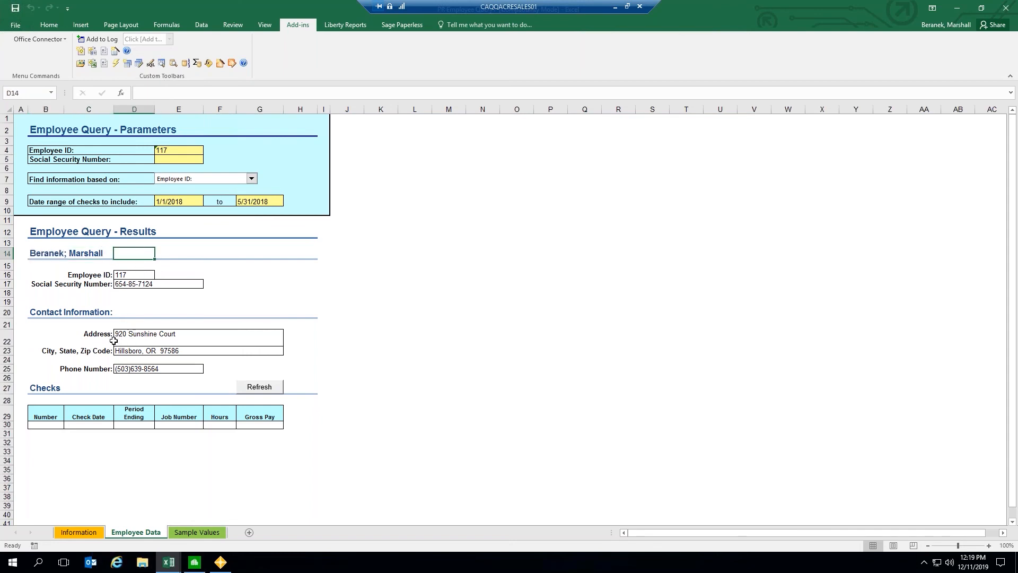
left_click(258, 393)
Switch to the JC Job List with Maps and Weather workbook and select the Google Map column
mouse_move(177, 564)
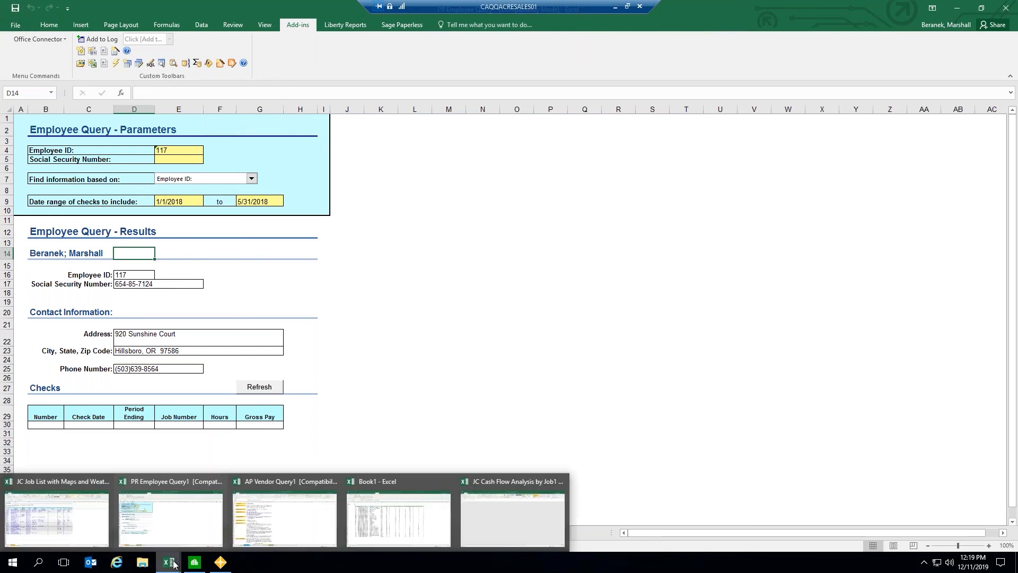
left_click(80, 519)
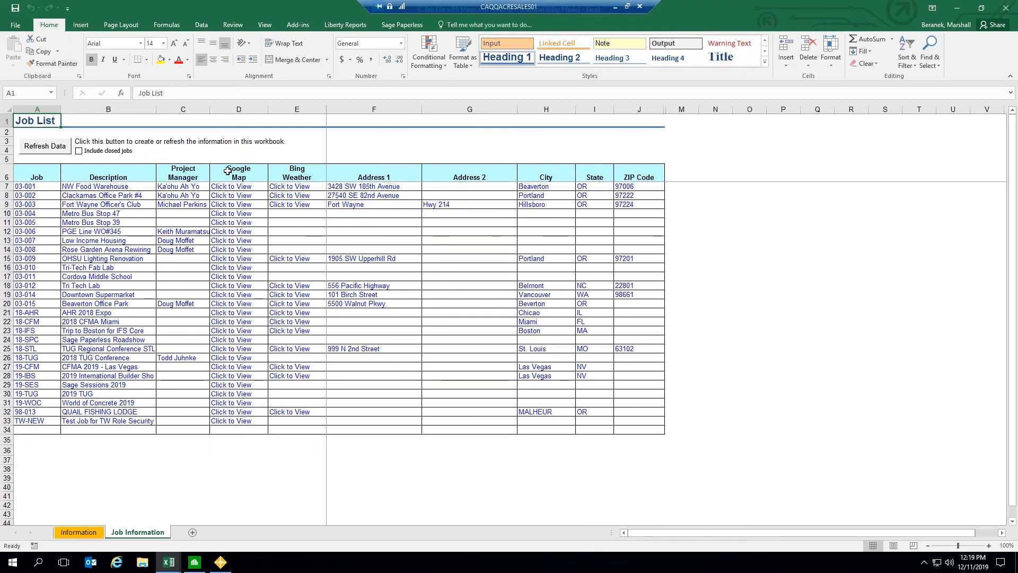
left_click(240, 109)
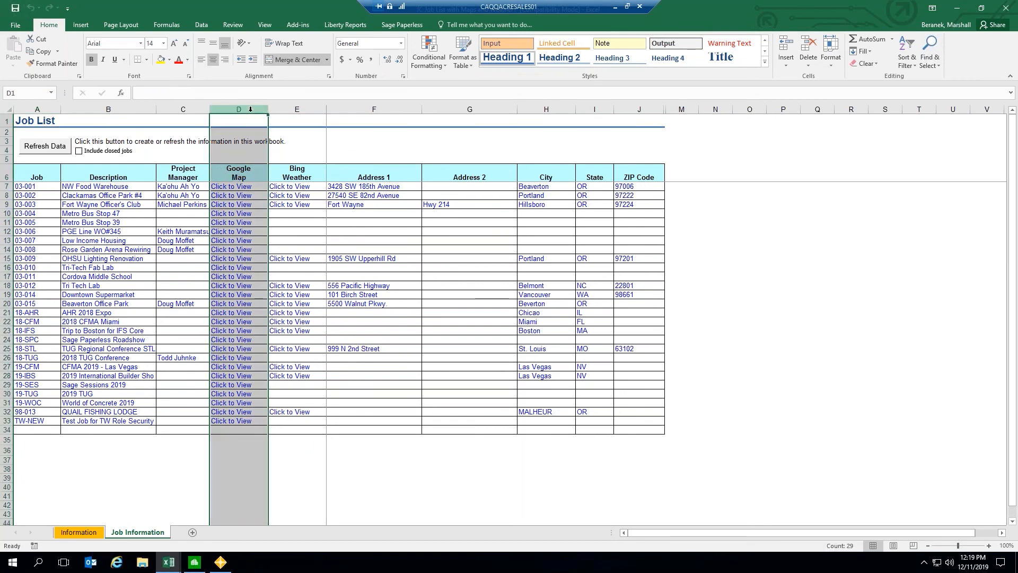
Open the Google map link for job 03-001 and zoom the map out to the surrounding region
left_click(231, 190)
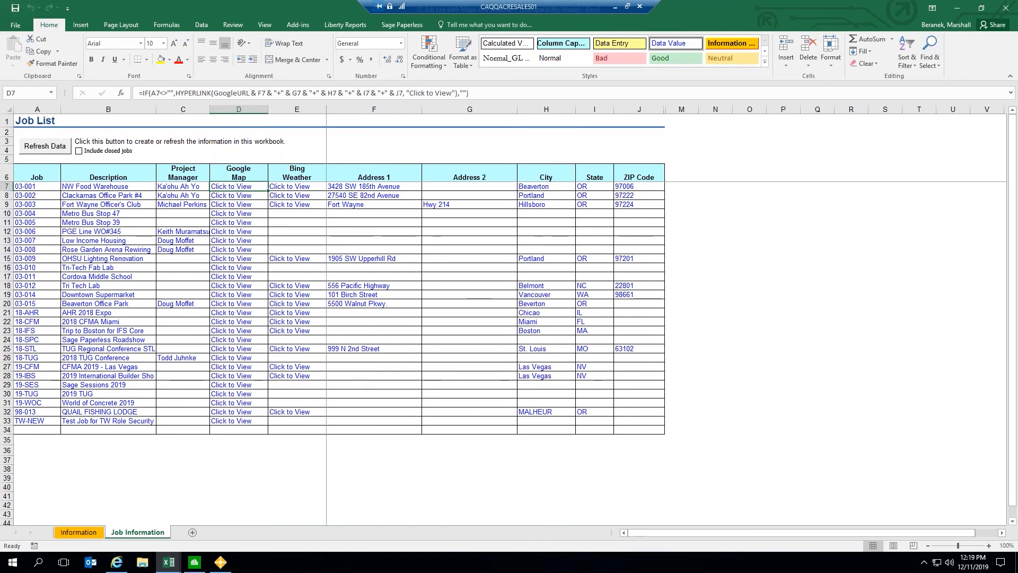
left_click(231, 186)
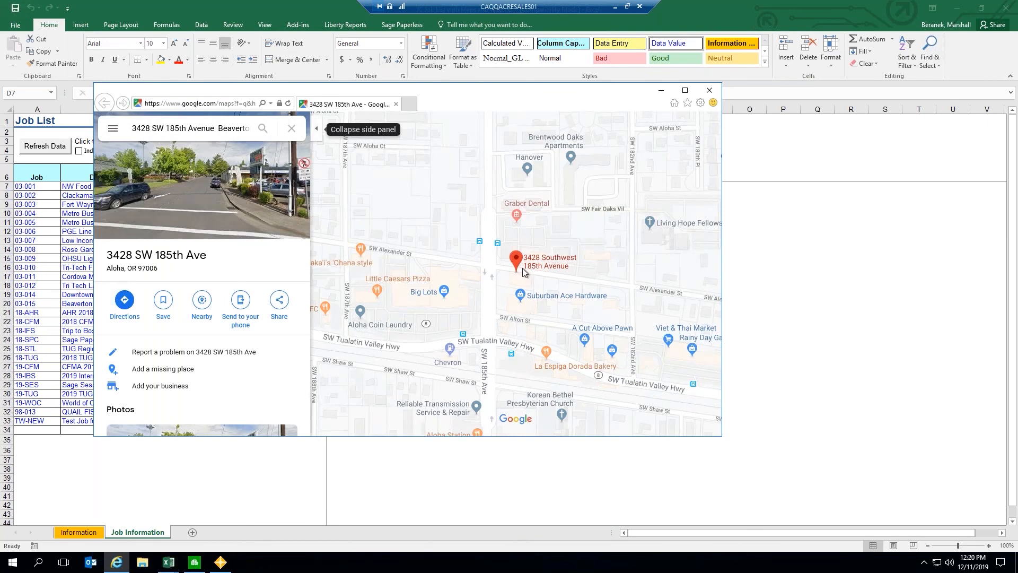
scroll(521, 268, "down", 5)
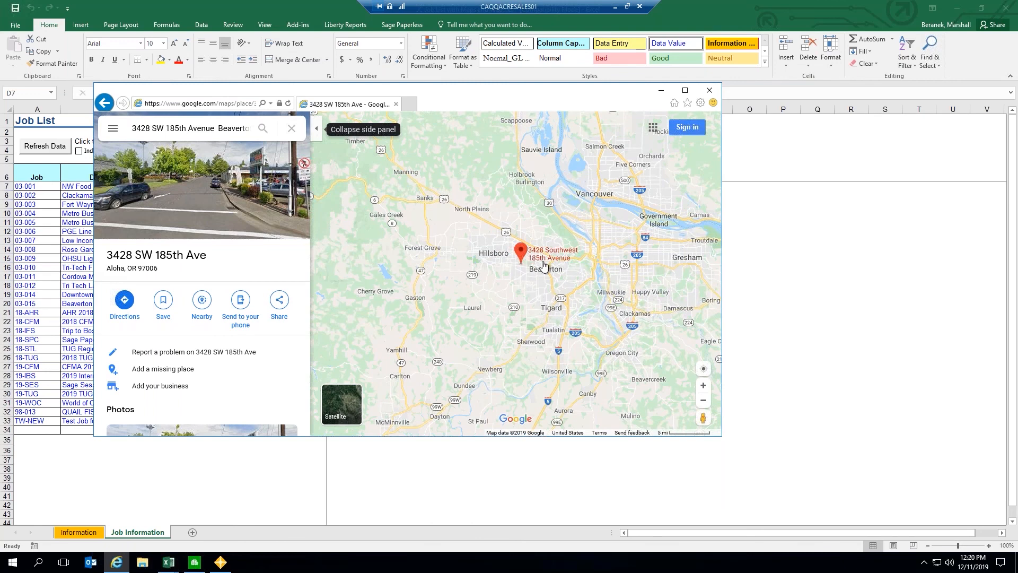
Close the Google map window and select the row of job 03-001 in the Job List
left_click(709, 90)
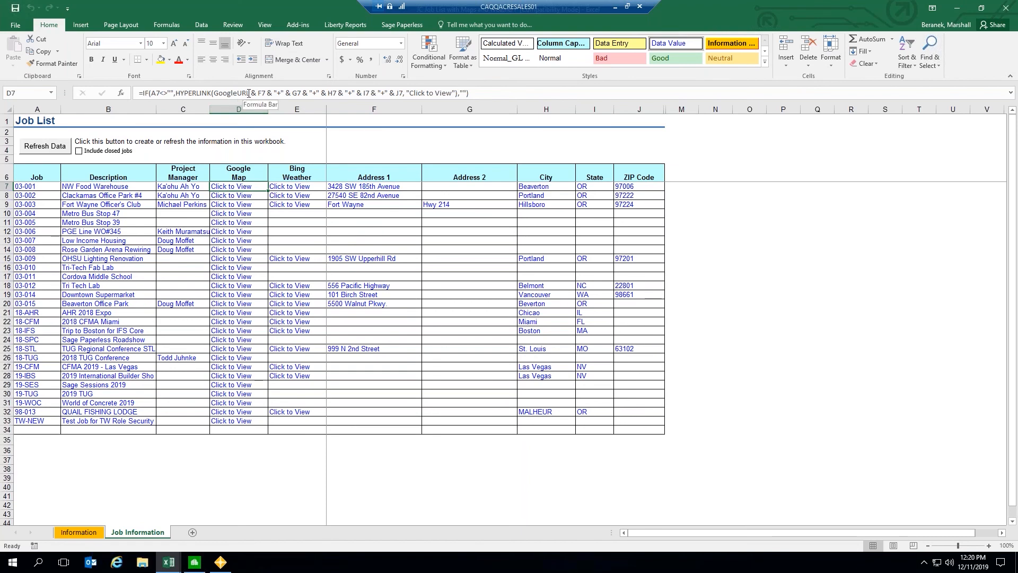
left_click(13, 187)
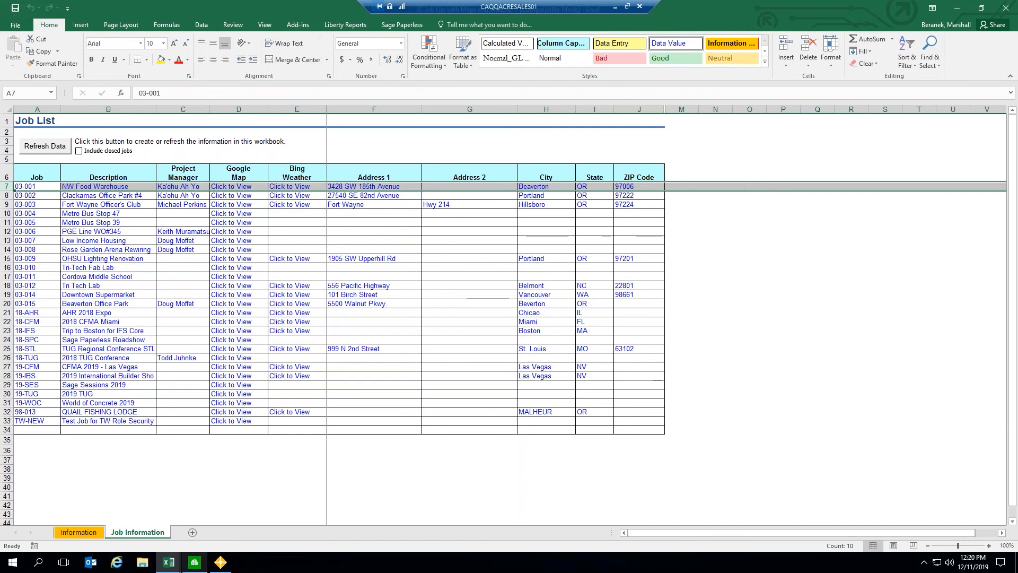
Switch to the AP Vendor Query1 workbook and select the Search Values cells, Vendor ID through Fax, on the Search Vendors sheet
left_click(169, 561)
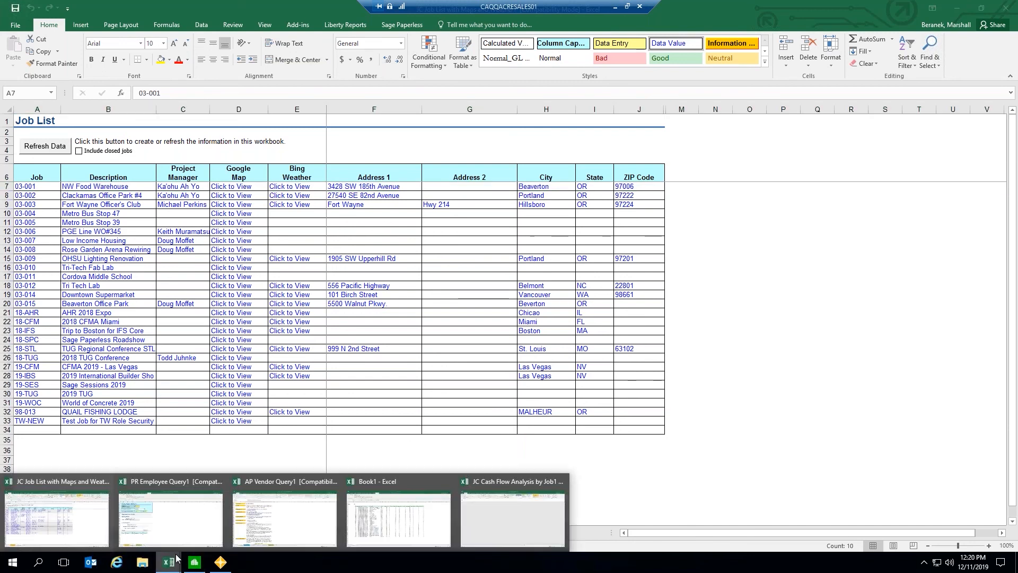
left_click(271, 537)
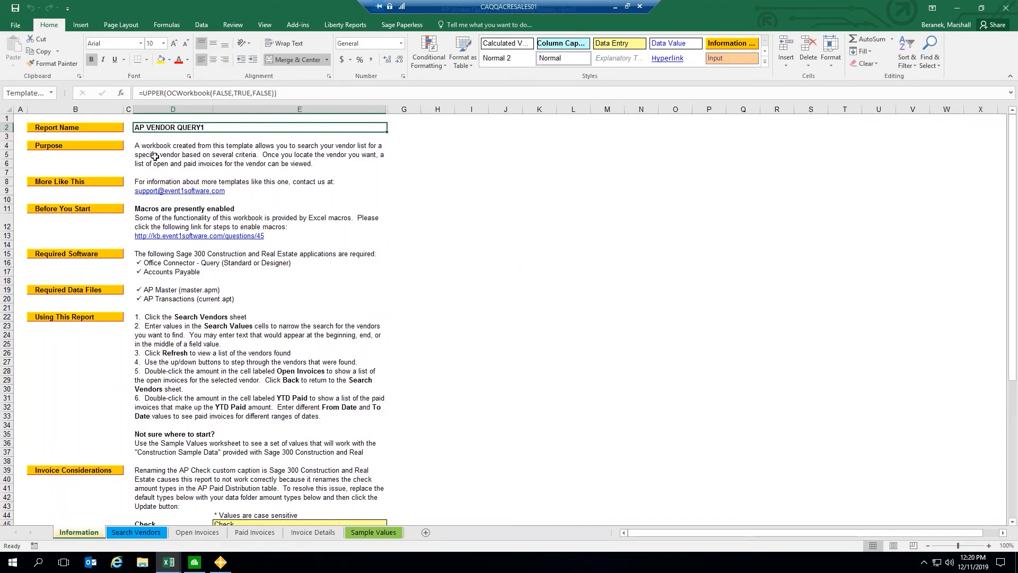
left_click(132, 533)
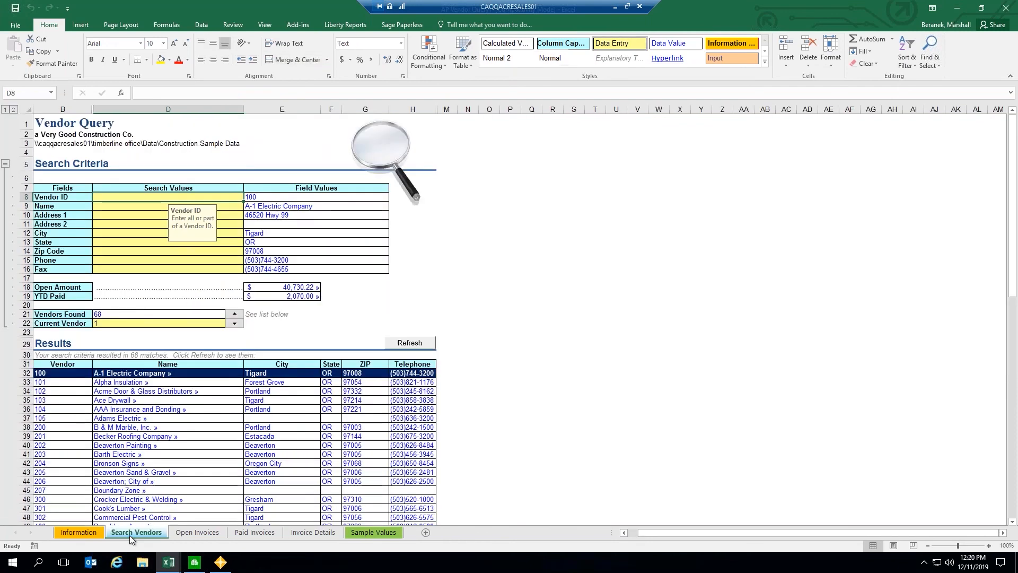
left_click(249, 137)
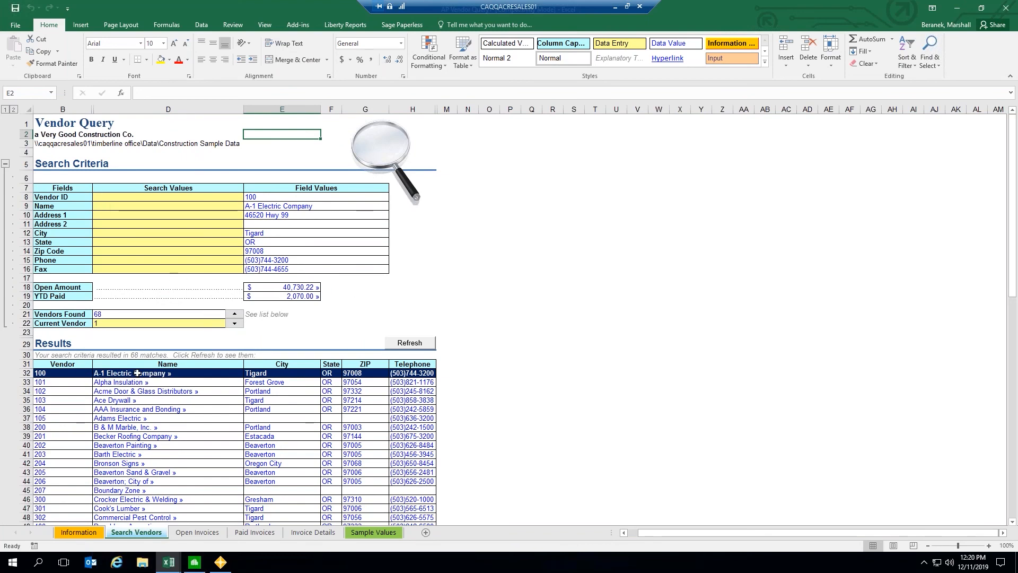
left_click_drag(121, 196, 123, 270)
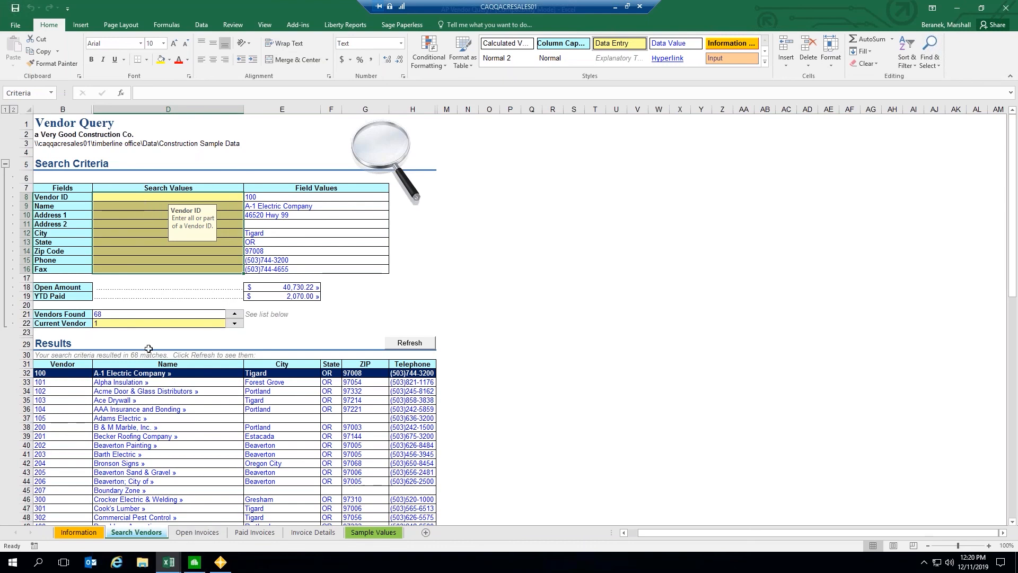
Look through the Open Invoices, Paid Invoices and Invoice Details sheets of the vendor query
left_click(198, 532)
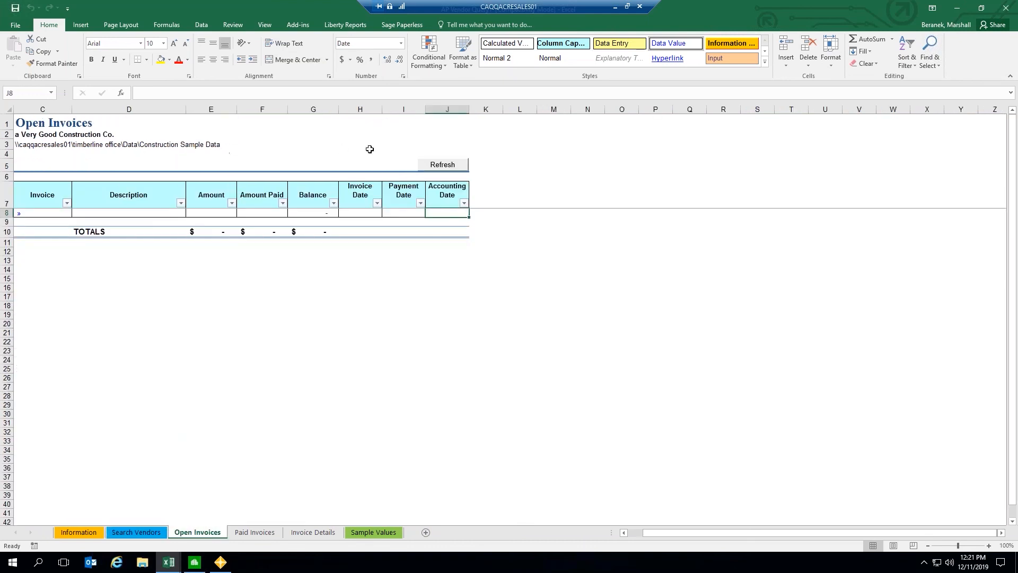
left_click(259, 533)
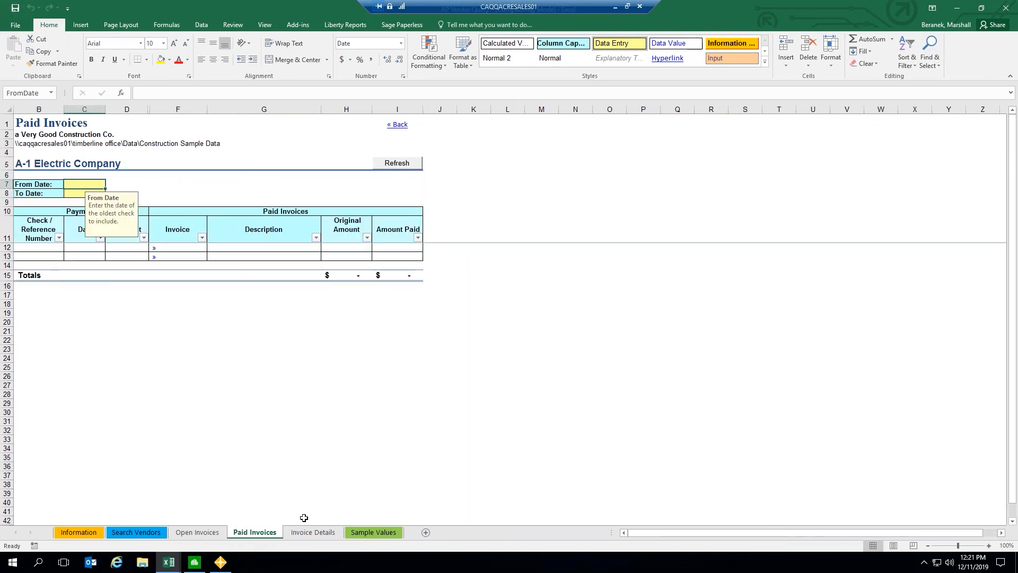
left_click(306, 535)
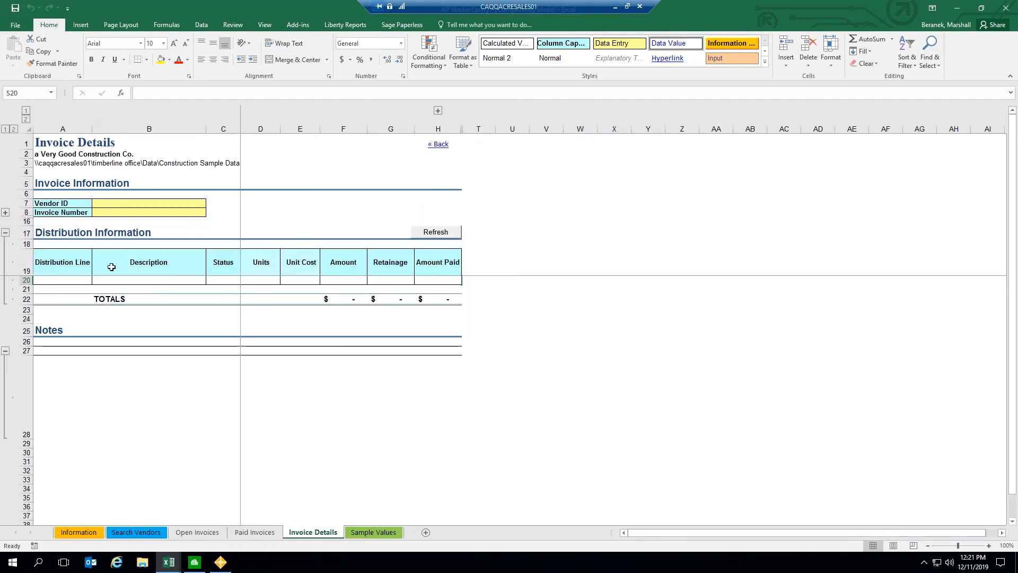
Apply the template's sample values, City Beaverton and current record 3, to the vendor search
left_click(357, 535)
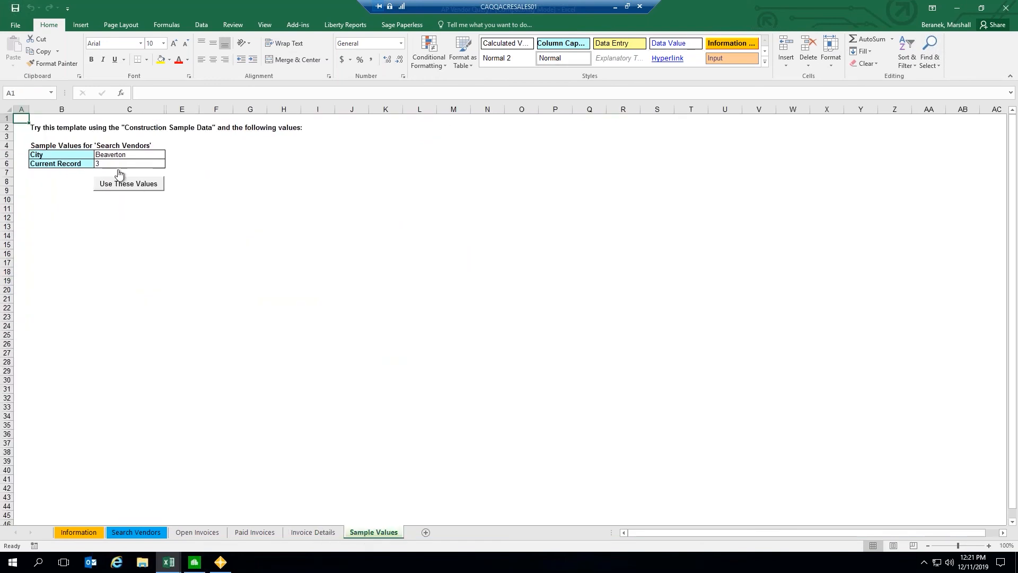
left_click(131, 186)
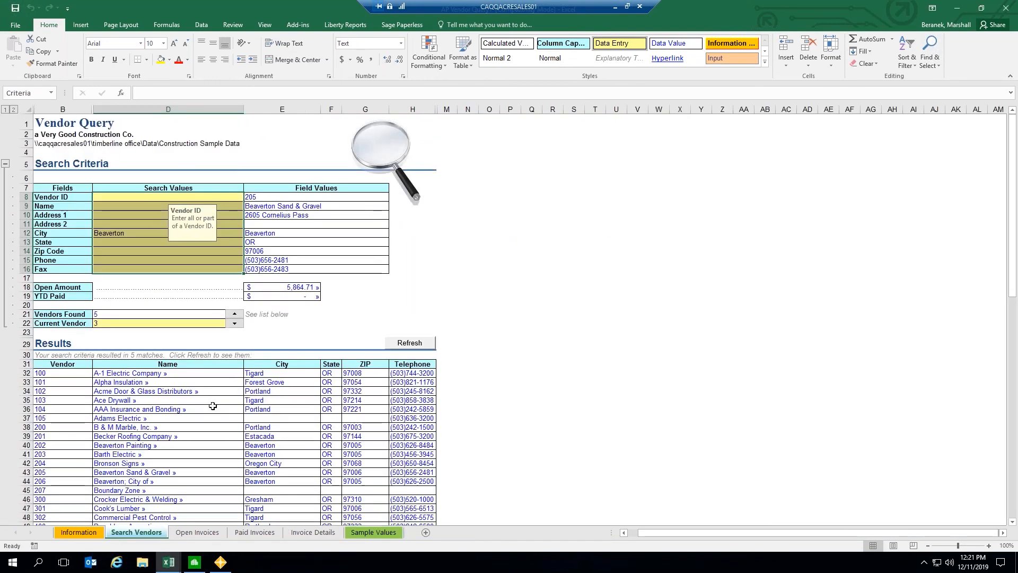
left_click(440, 221)
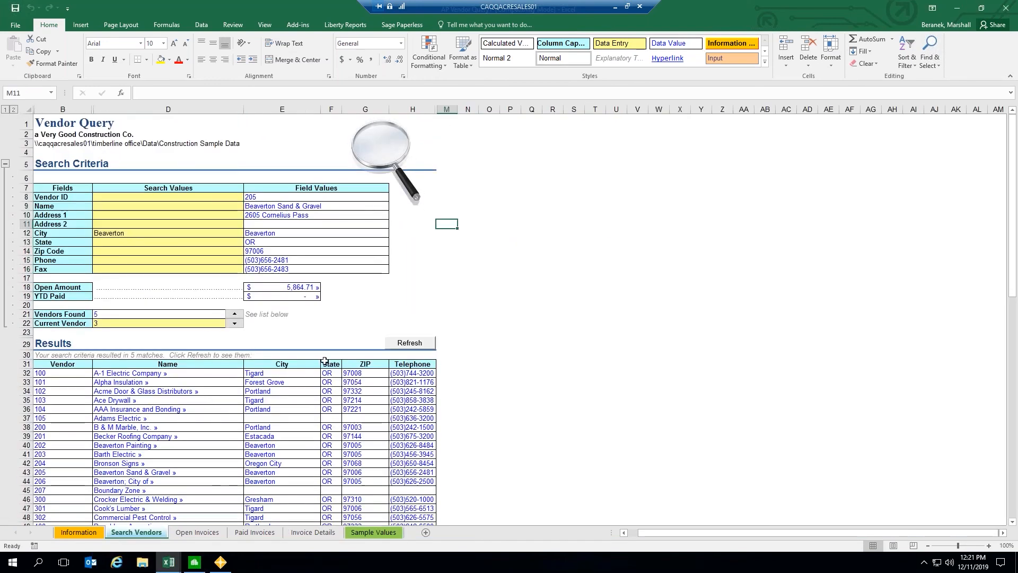
Drill down on A-1 Electric Company in the vendor results and refresh the Open Invoices list for the current vendor
left_click(134, 373)
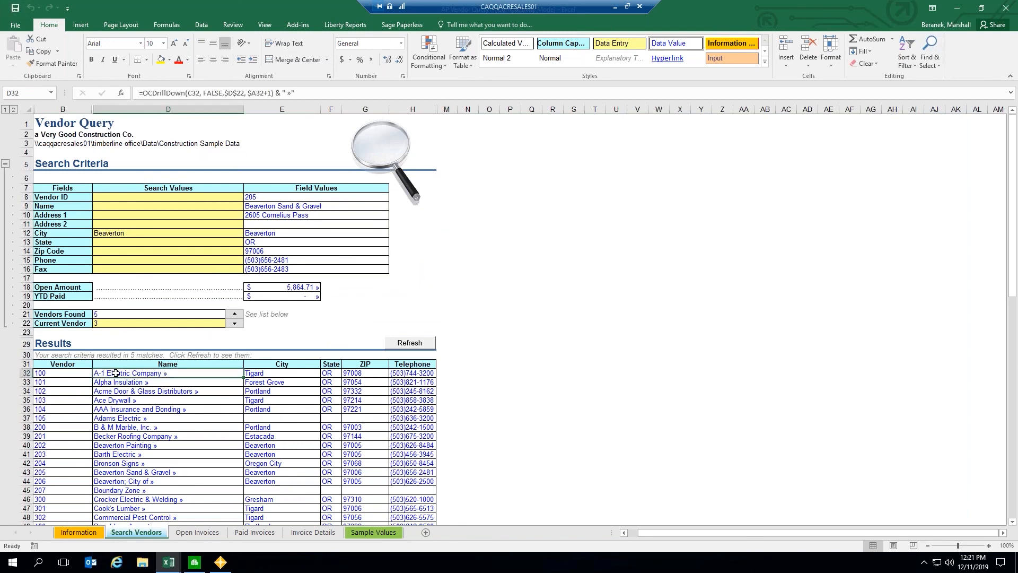
double_click(166, 373)
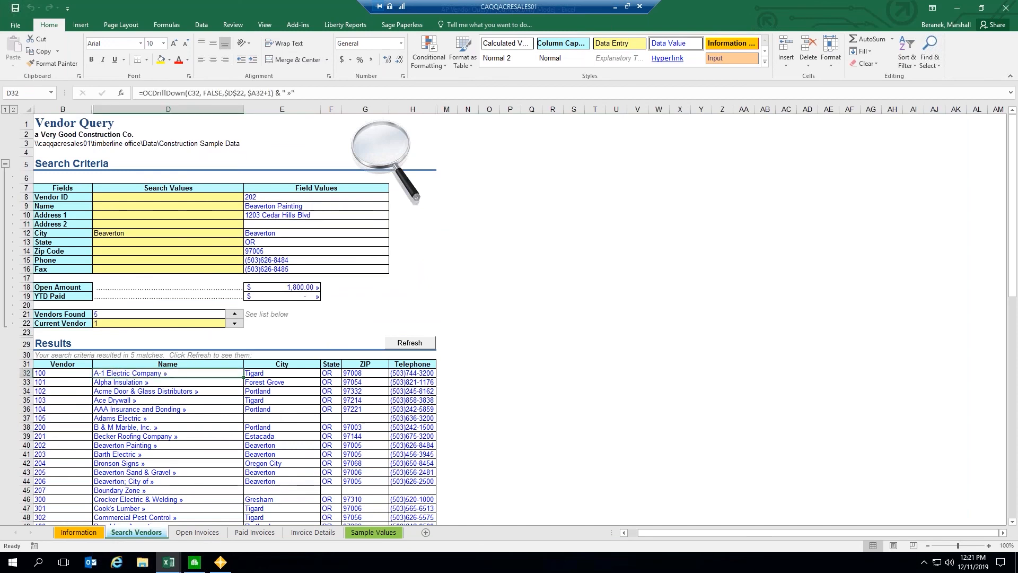
left_click(197, 532)
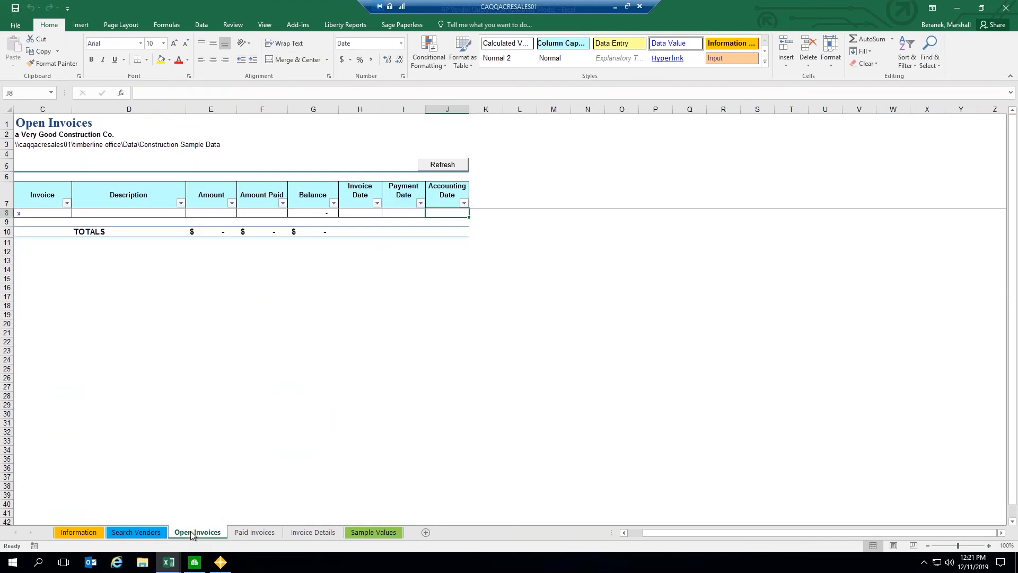
left_click(415, 164)
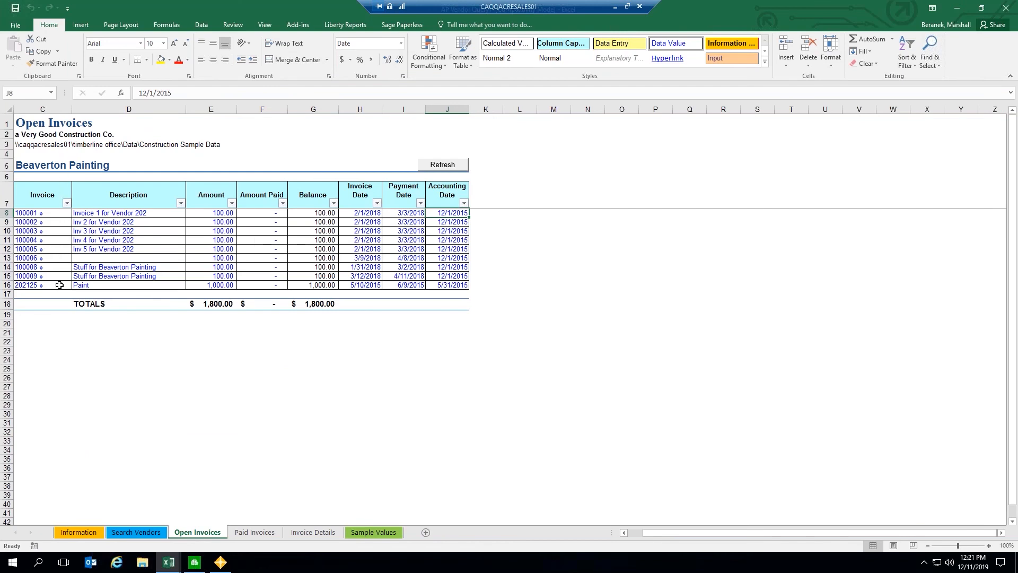
left_click(35, 167)
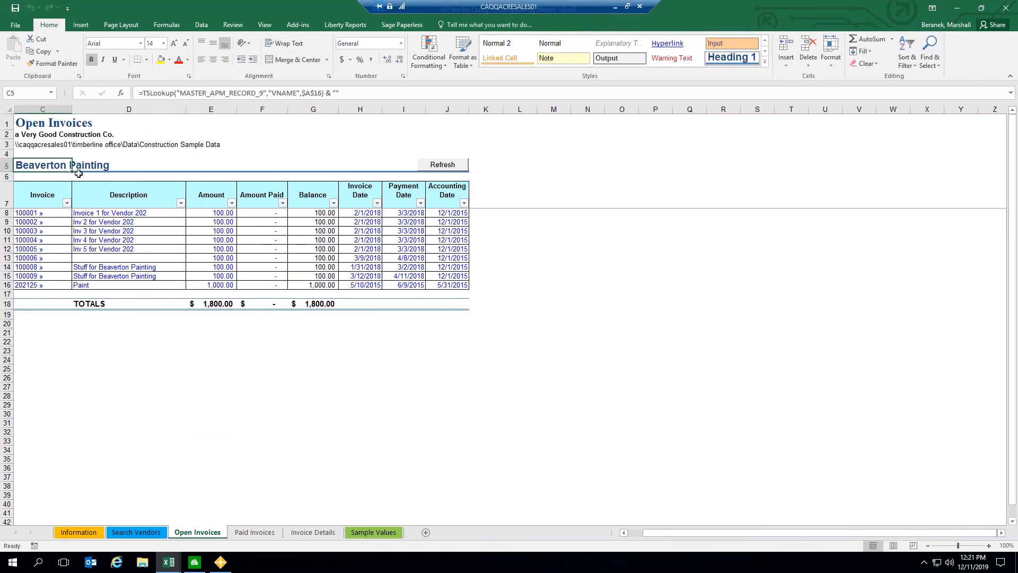
Refresh the Paid Invoices sheet for Beaverton Painting with the date range left blank
left_click(254, 532)
left_click(398, 164)
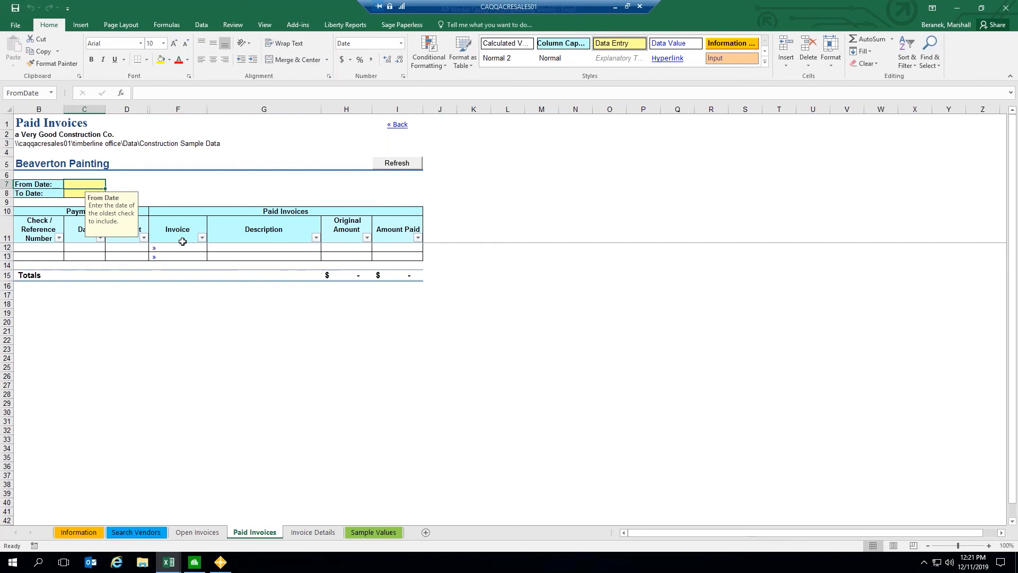
left_click(172, 312)
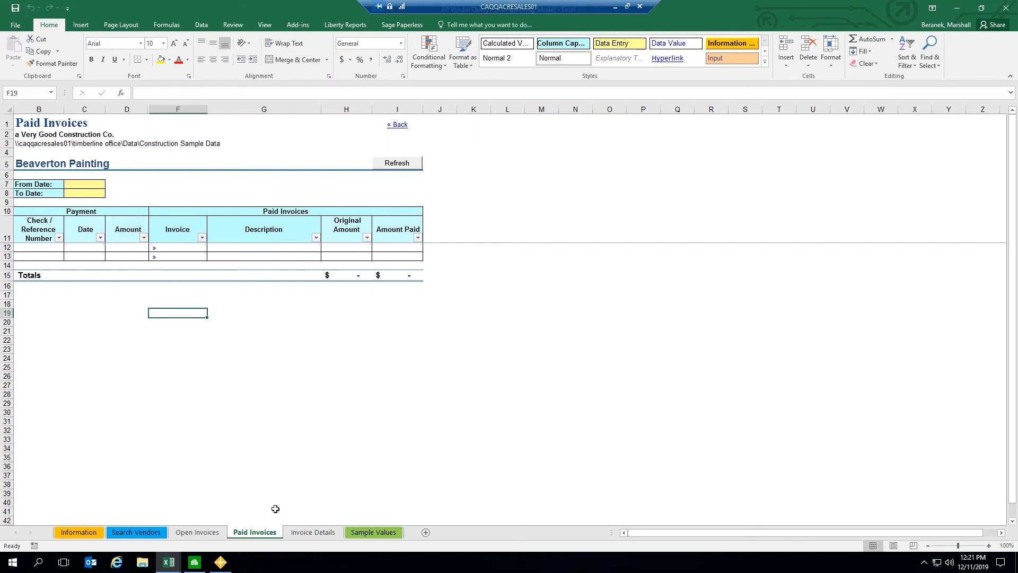
Drill down from the first open invoice of Beaverton Painting into its invoice details
left_click(196, 532)
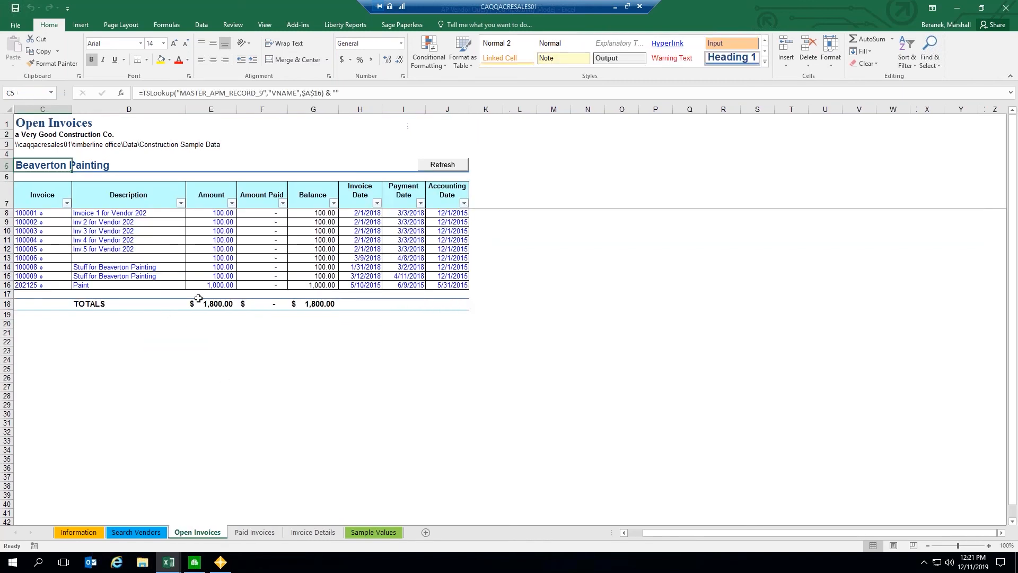
left_click(46, 214)
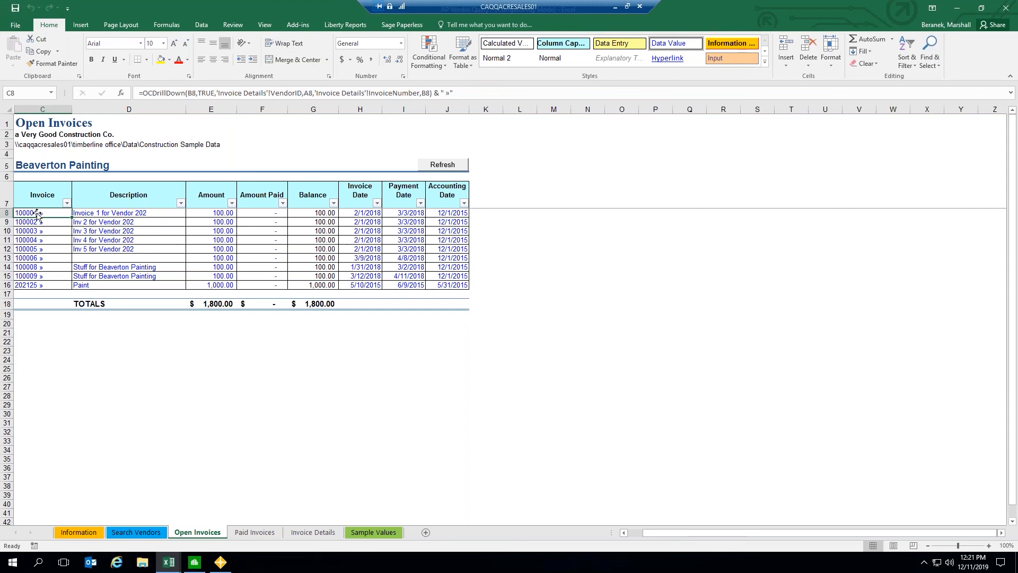
left_click(38, 213)
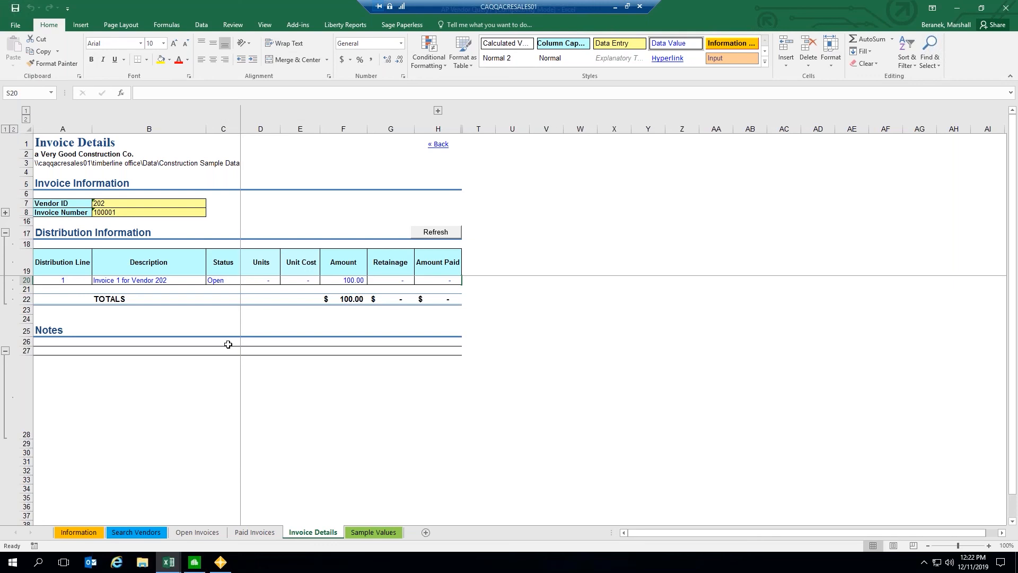
Switch to the JC Cash Flow Analysis by Job1 workbook and apply its sample values to the report
left_click(171, 563)
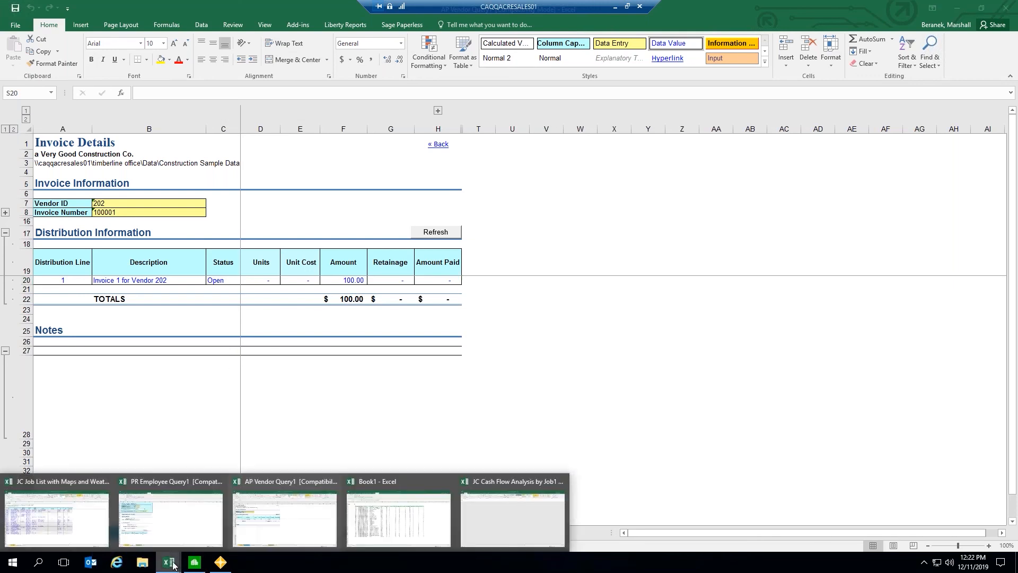
left_click(518, 518)
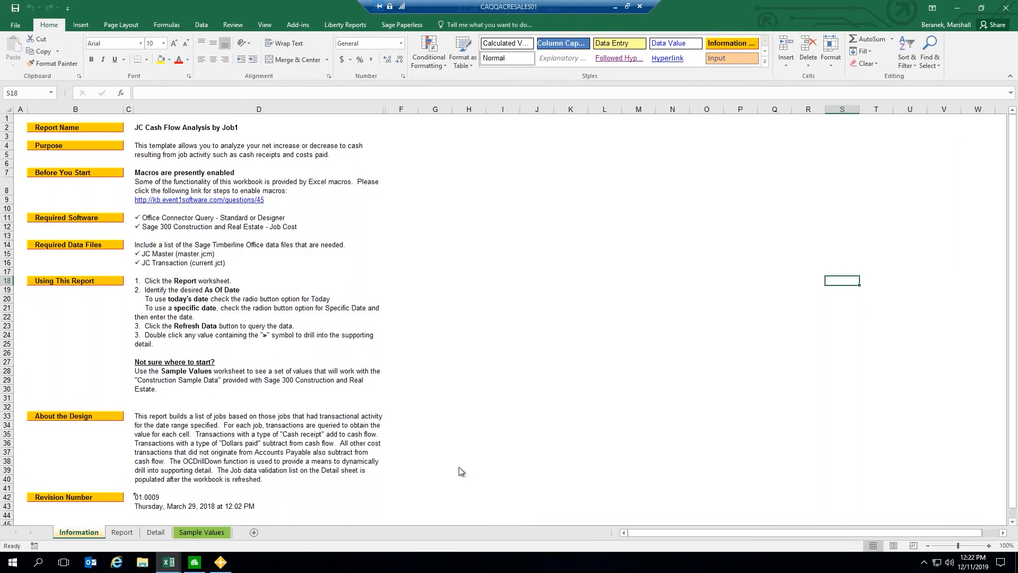
left_click(179, 128)
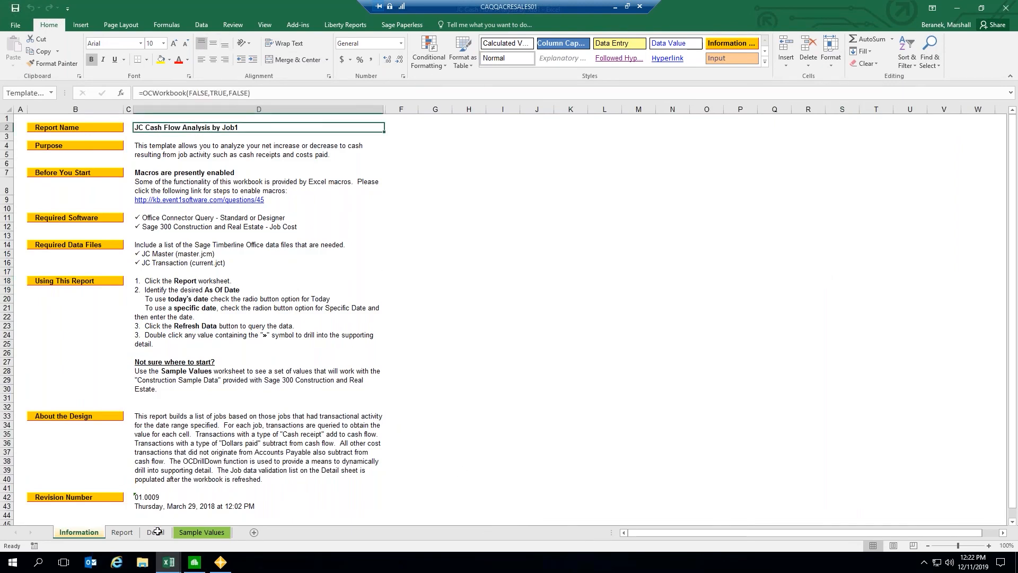
left_click(192, 533)
left_click(114, 211)
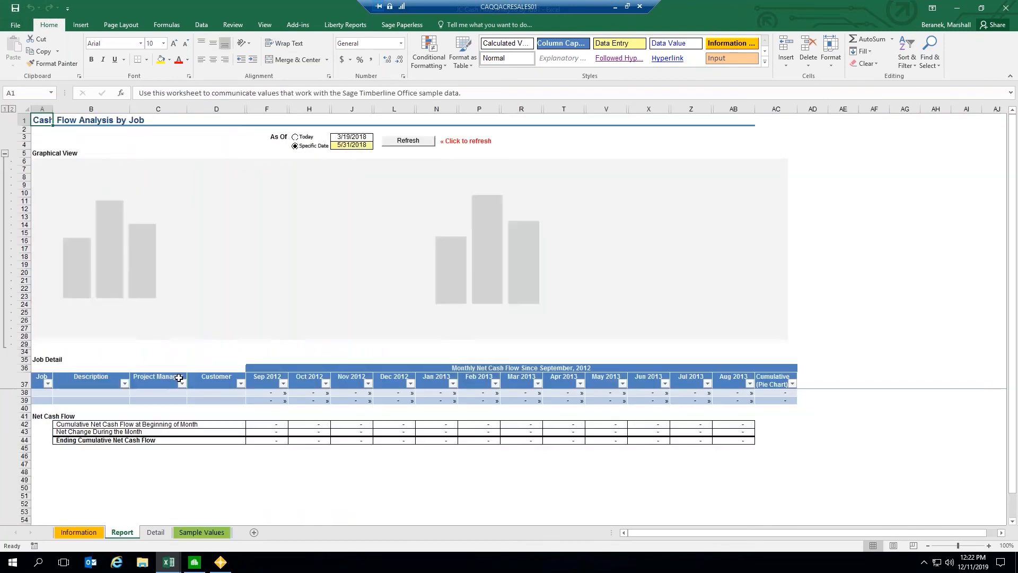
Refresh the cash flow report using the company a Very Good Construction Co. with the Construction Sample Data folder
left_click(405, 144)
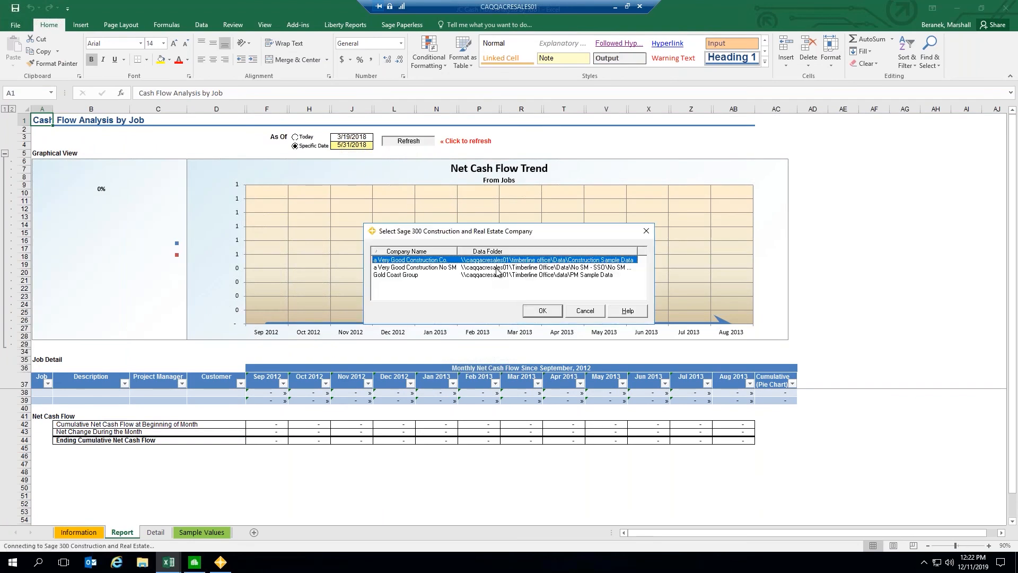
left_click_drag(492, 232, 461, 223)
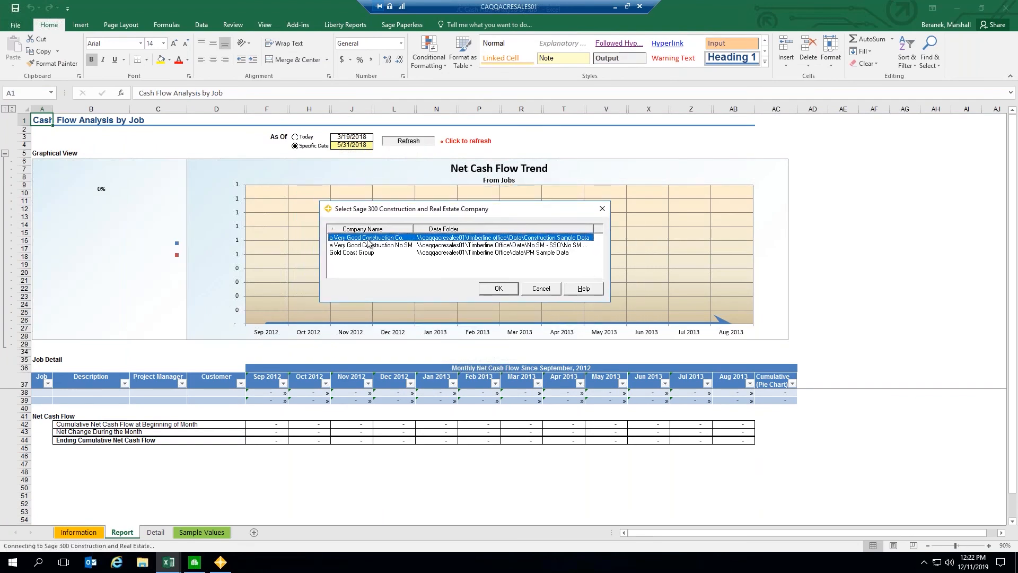
left_click(501, 287)
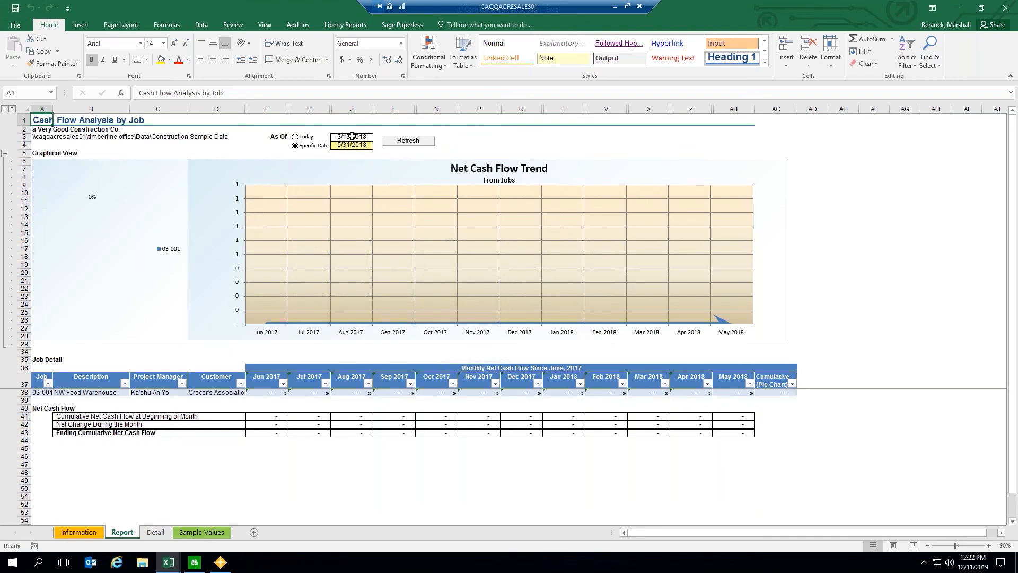
Set the As Of Today date to 3/19/2015 and the specific date to 5/31/2015, and refresh the cash flow report
left_click(356, 139)
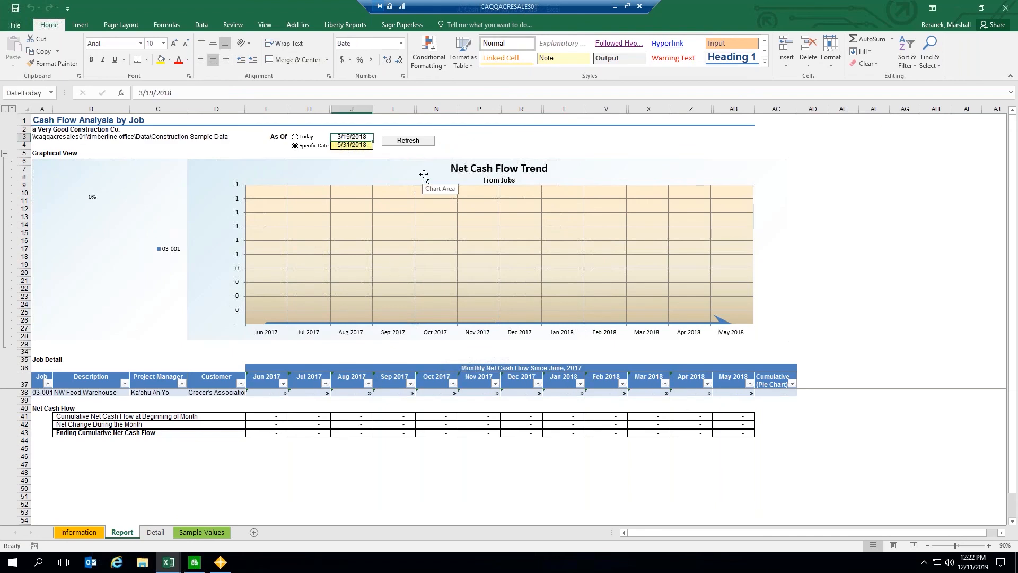
type("3/19/2015")
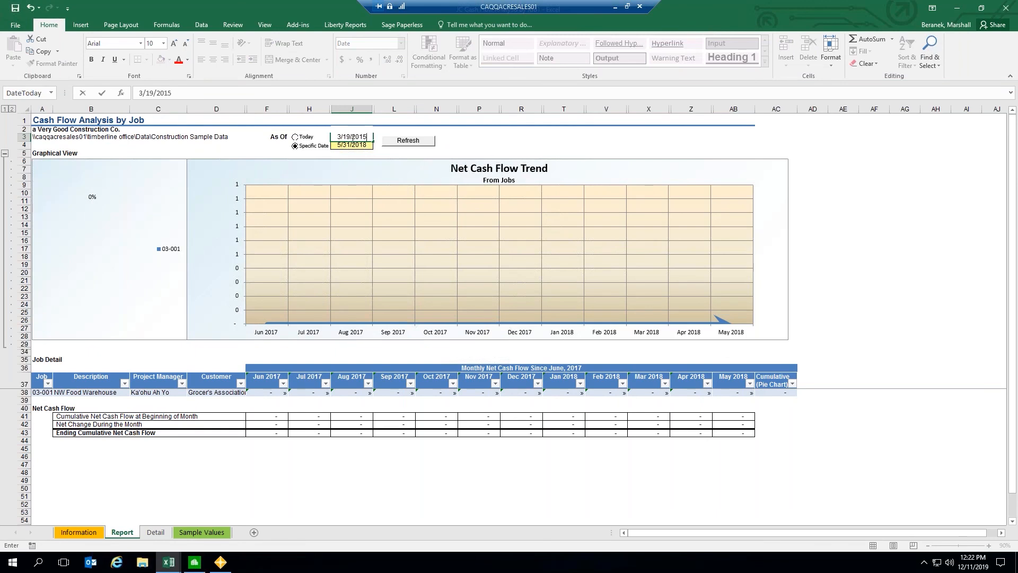
key("Return")
left_click(192, 94)
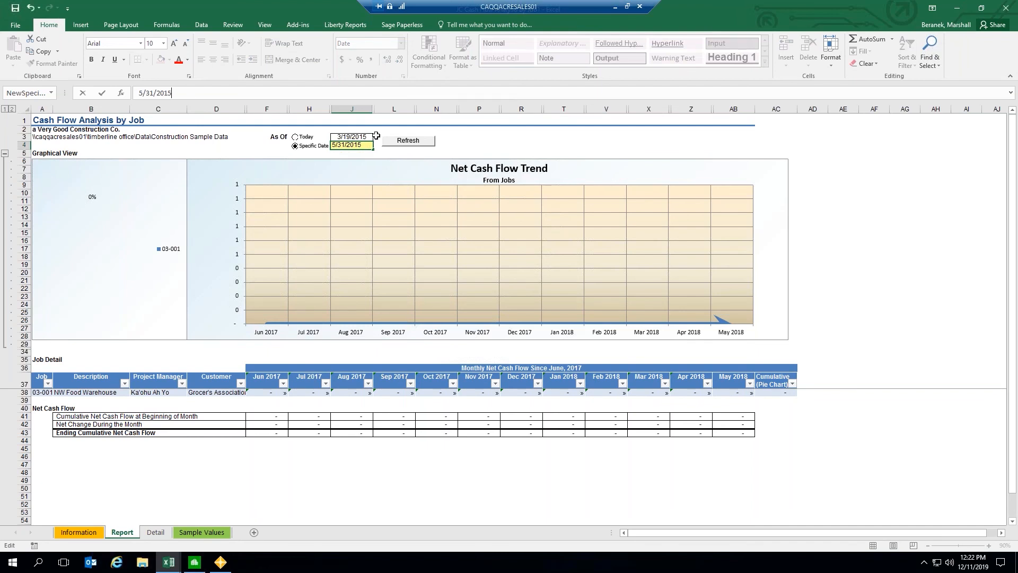
left_click(408, 141)
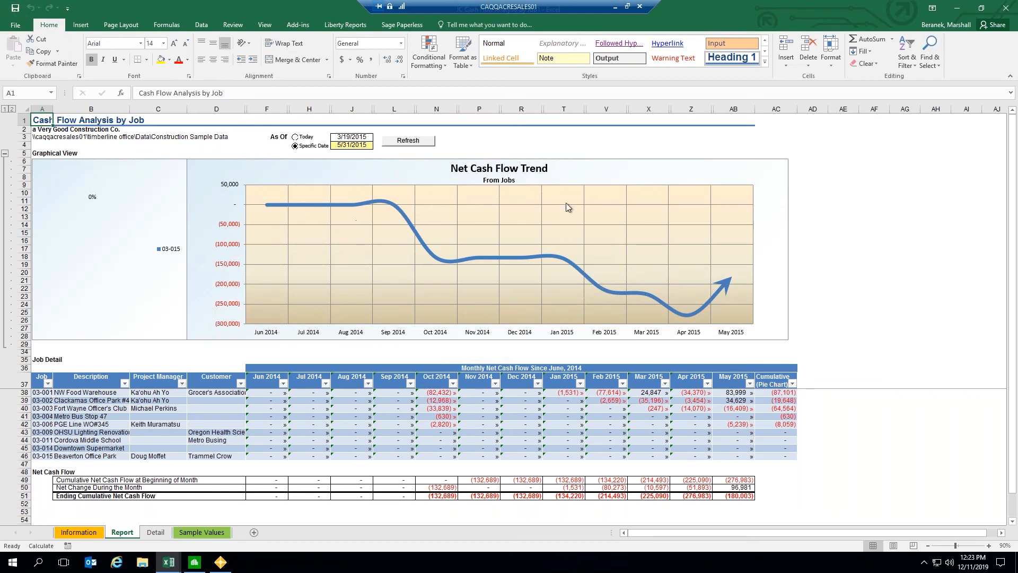
left_click(868, 203)
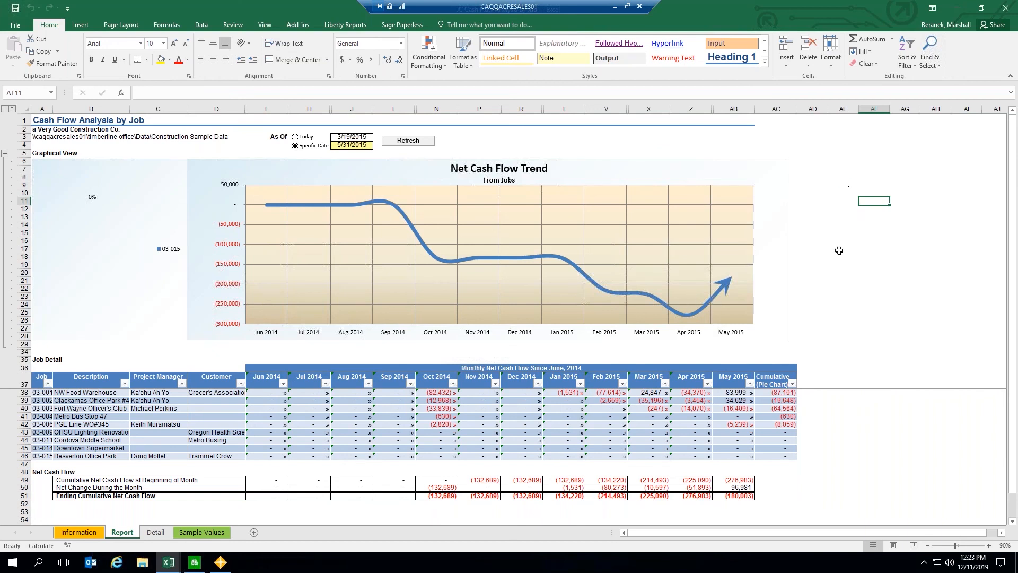
left_click(820, 201)
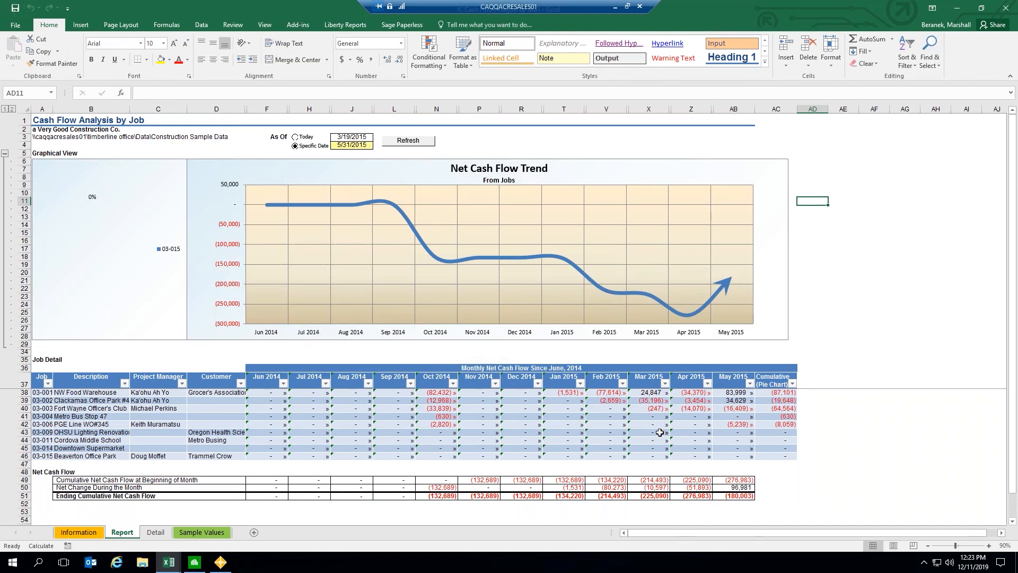
Drill down into job 03-001's March 2015 net cash flow and request the transaction detail for its cash receipt amount
left_click(653, 394)
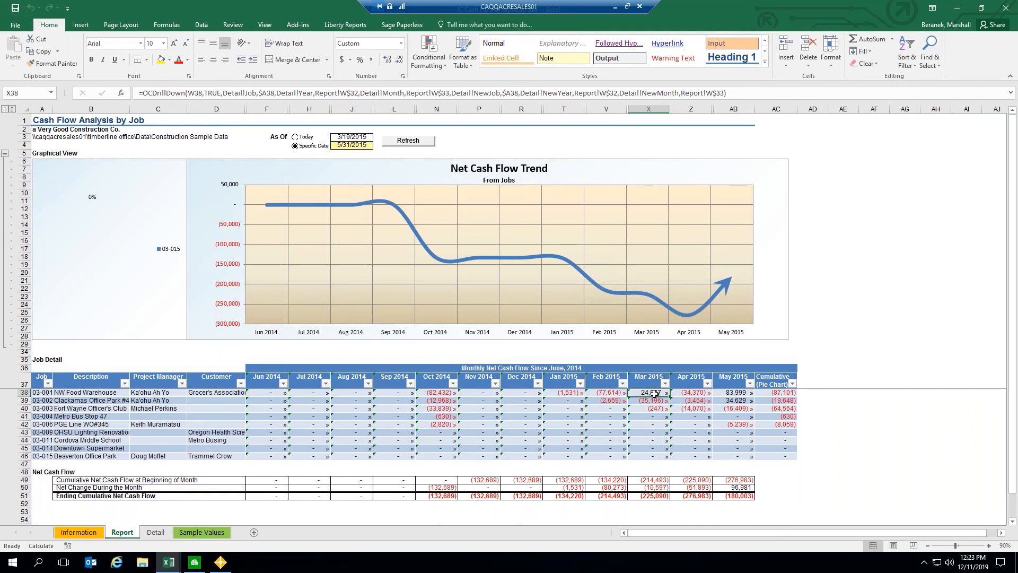
double_click(654, 394)
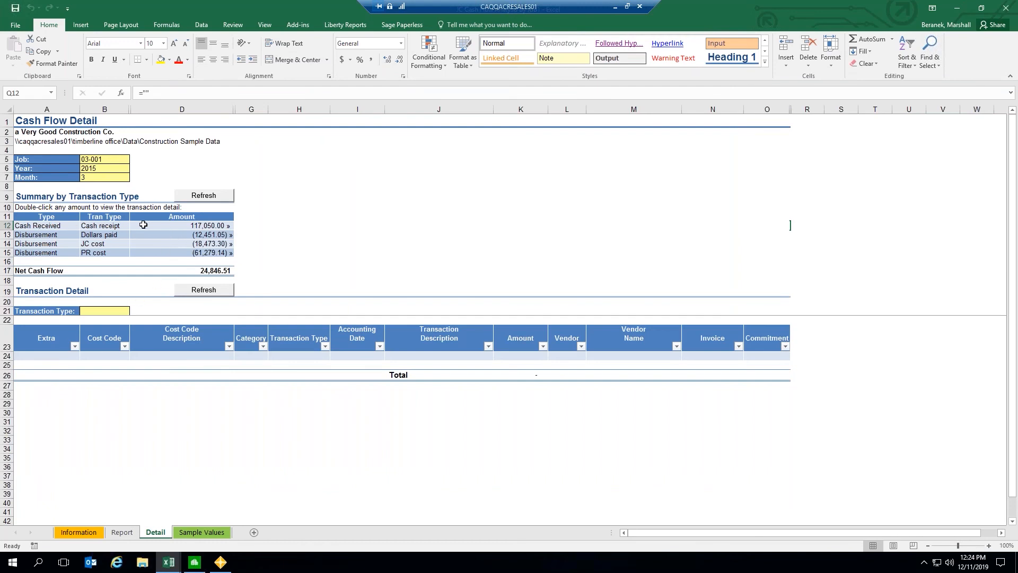
double_click(215, 226)
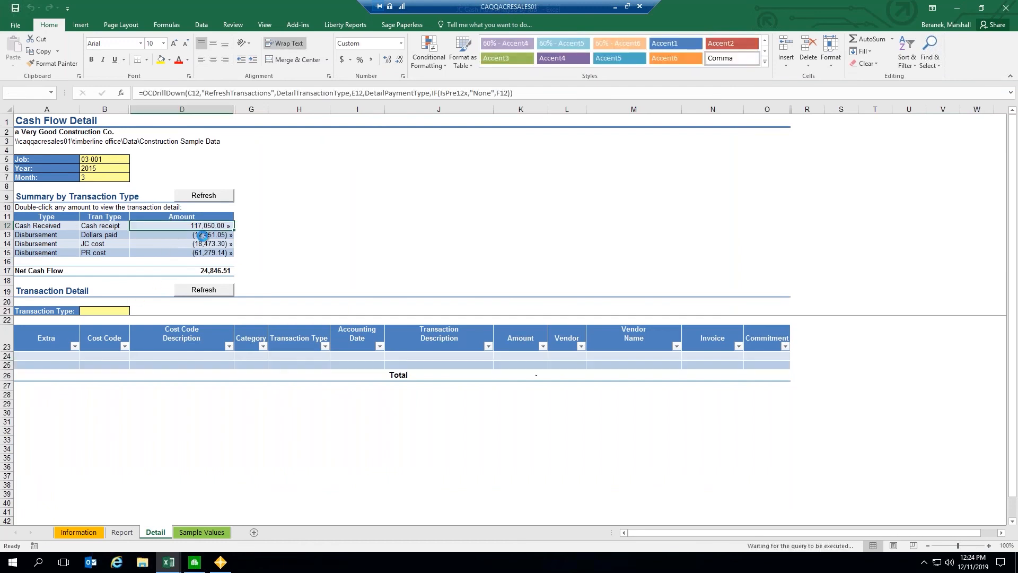